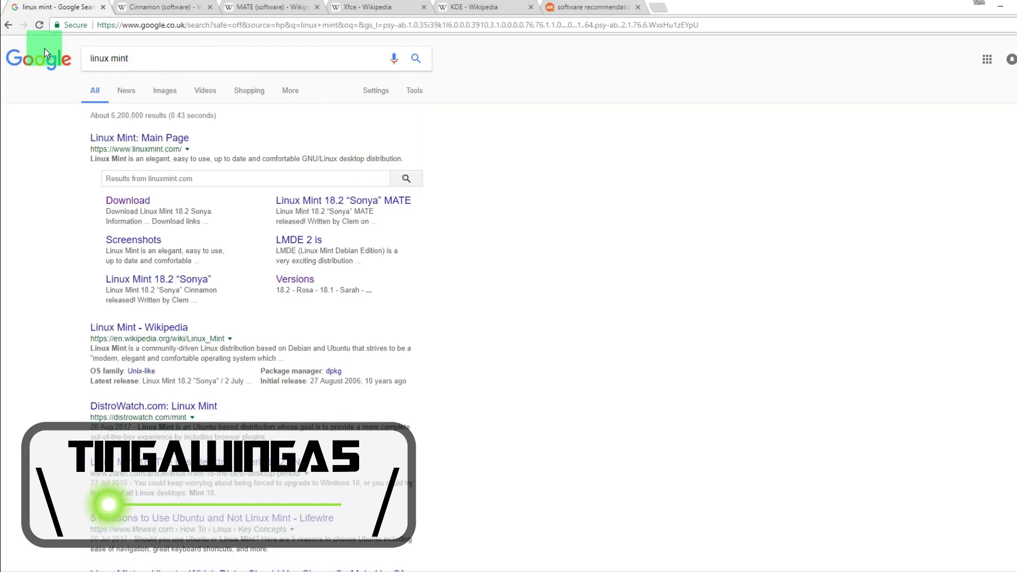
# Step: Open the Linux Mint main page from the search results and go to its Download page
pyautogui.tripleClick(205, 158)
pyautogui.click(253, 142)
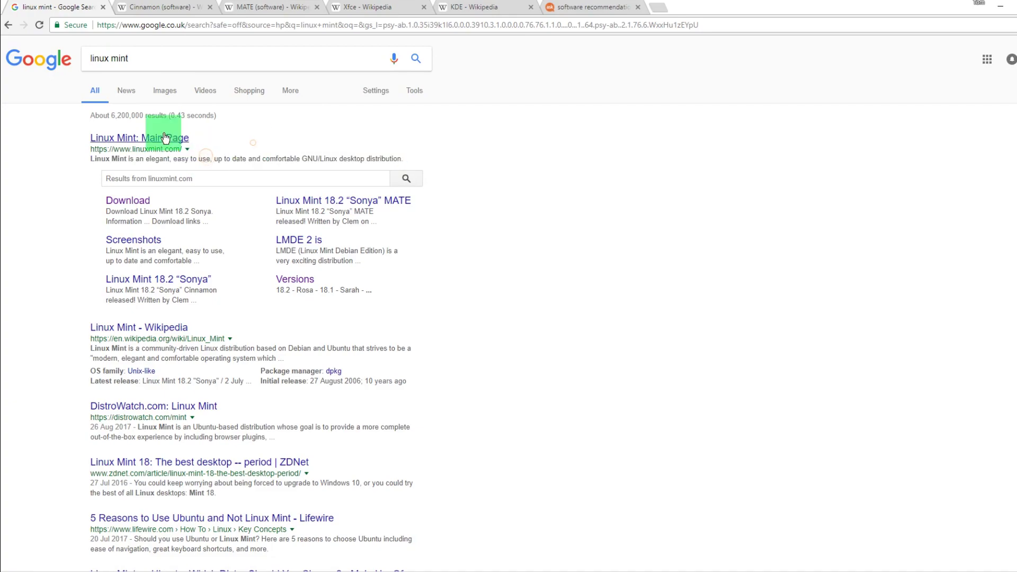
pyautogui.click(151, 138)
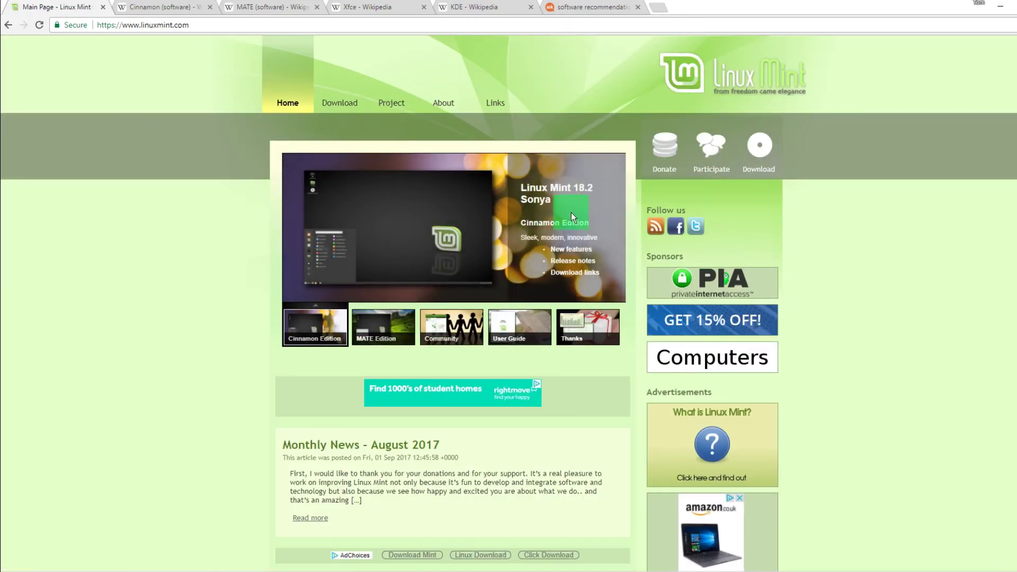
pyautogui.click(344, 103)
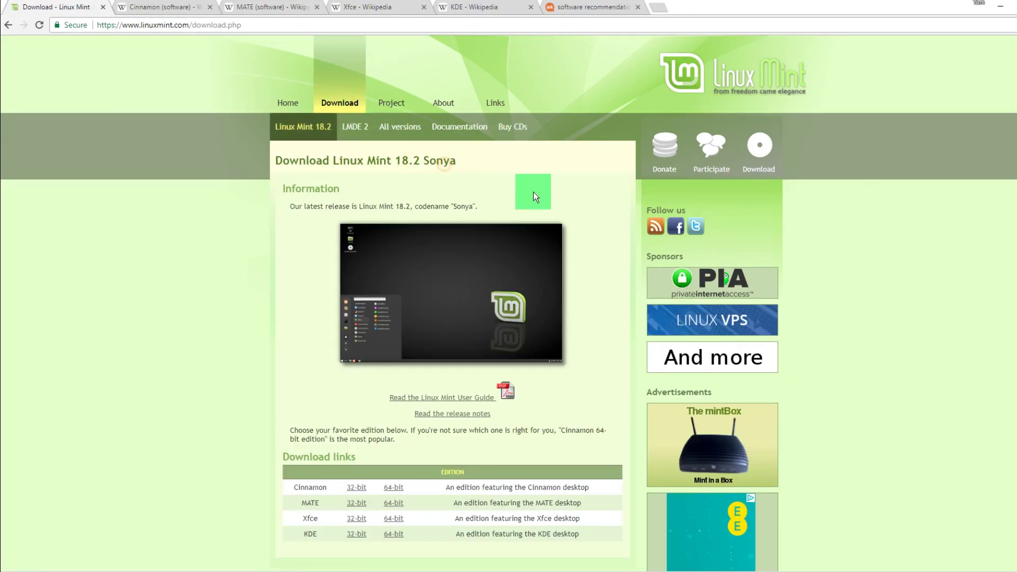
# Step: Read through the MATE, Xfce and KDE edition descriptions on the Sonya download page
pyautogui.scroll(-3, 533, 191)
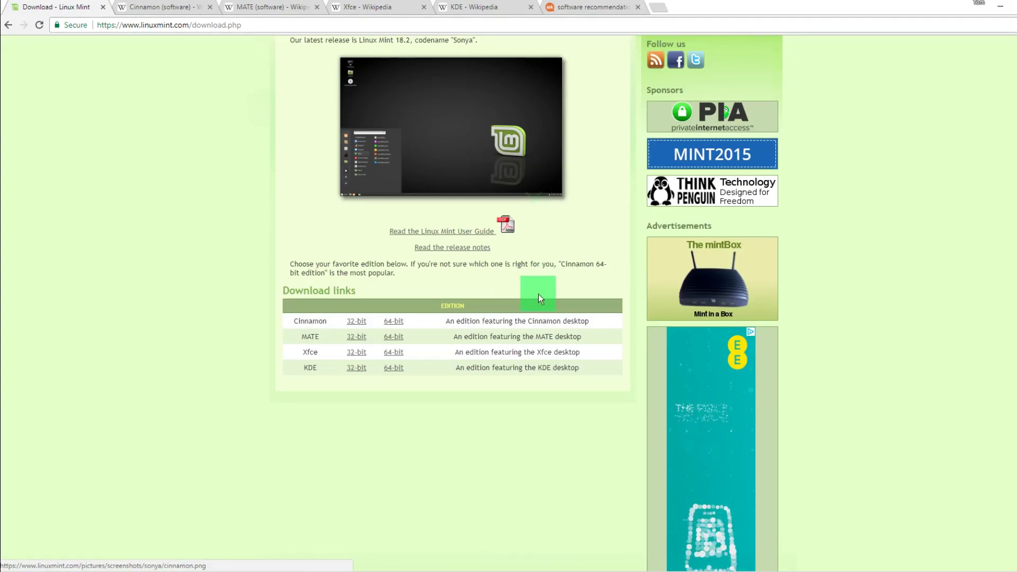
pyautogui.moveTo(551, 337); pyautogui.dragTo(579, 367)
pyautogui.click(595, 374)
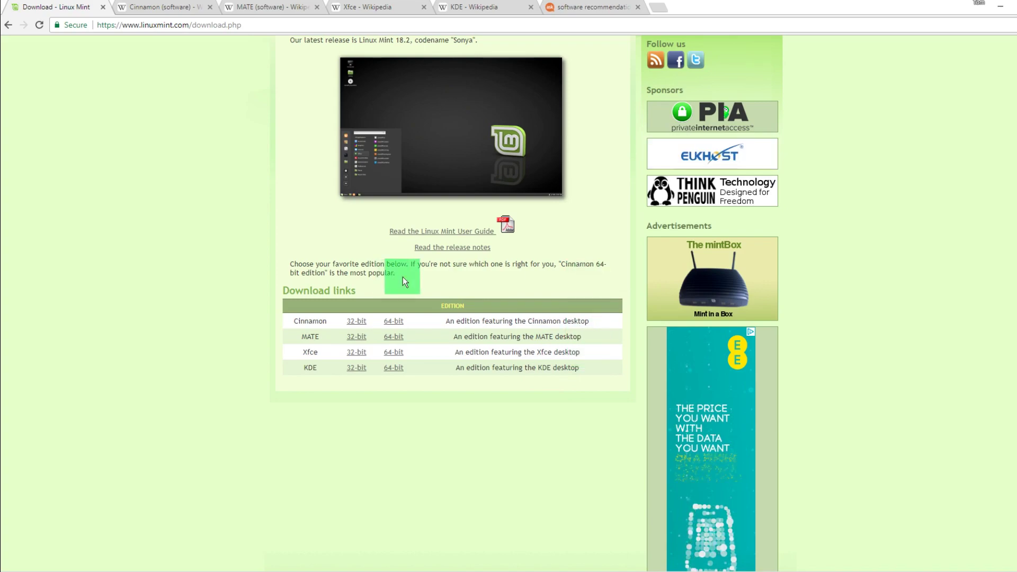
pyautogui.moveTo(402, 277); pyautogui.dragTo(285, 257)
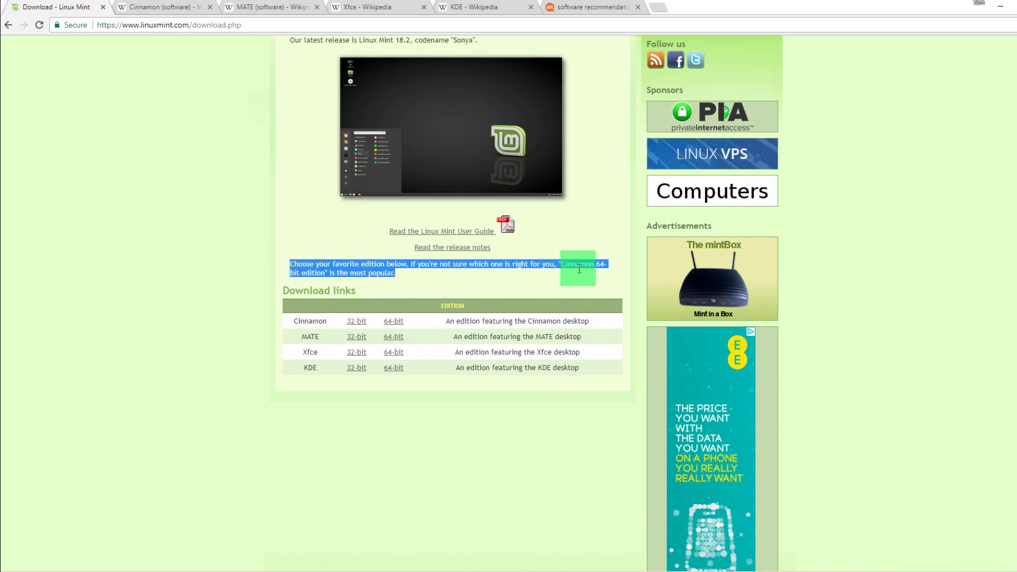
# Step: View the Cinnamon desktop screenshot from its Wikipedia article fullscreen
pyautogui.click(141, 8)
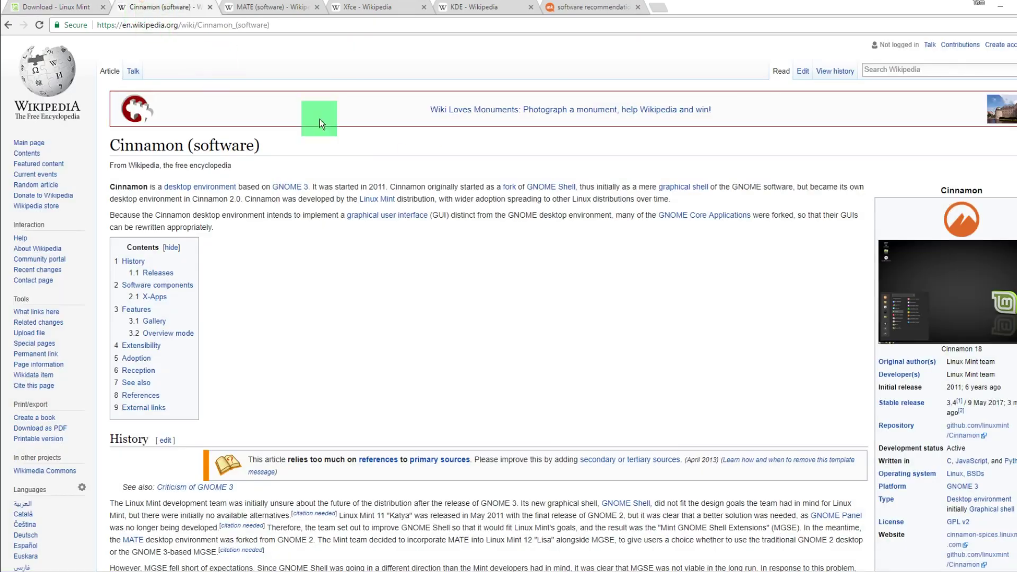
pyautogui.click(924, 298)
pyautogui.press('f')
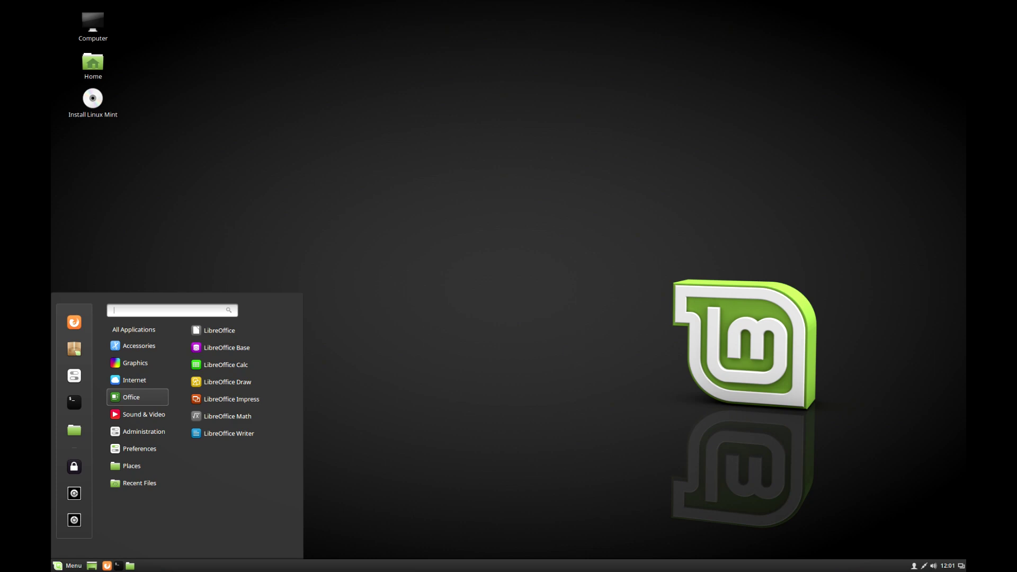
pyautogui.press('Escape')
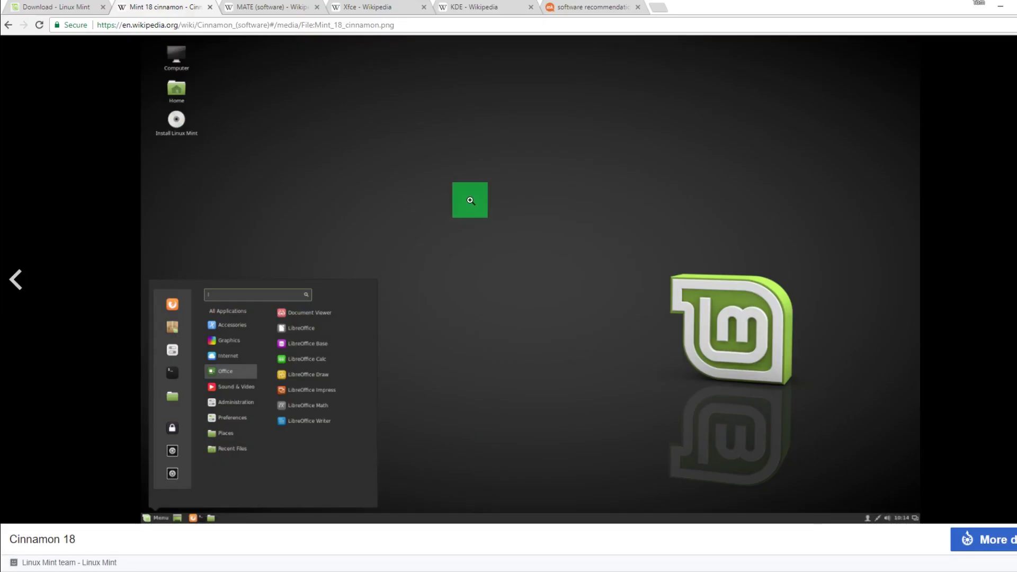
# Step: Enlarge the MATE desktop screenshot, revisit the Cinnamon 18 image, then show the Xfce article
pyautogui.click(291, 7)
pyautogui.click(924, 265)
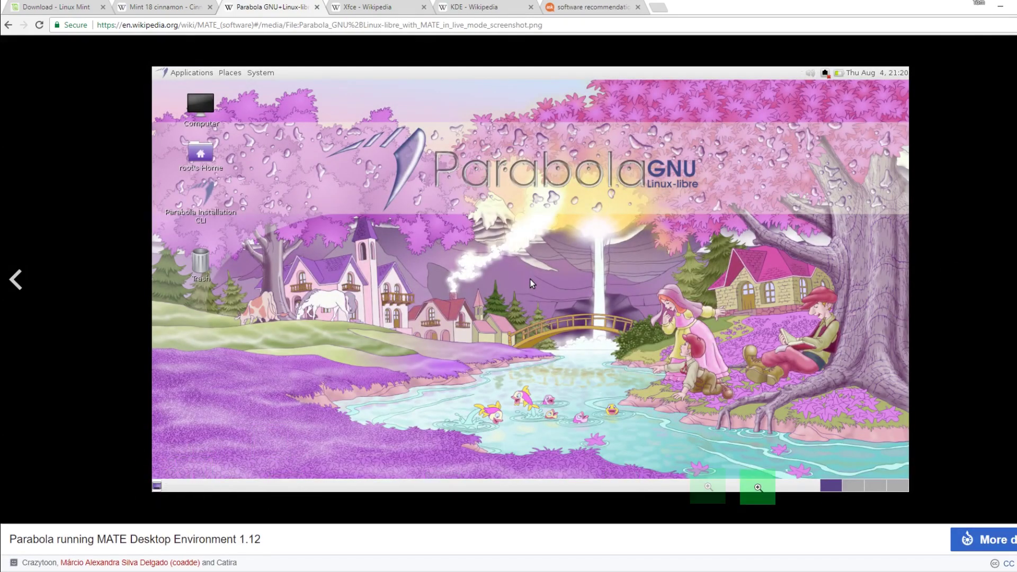
pyautogui.click(198, 6)
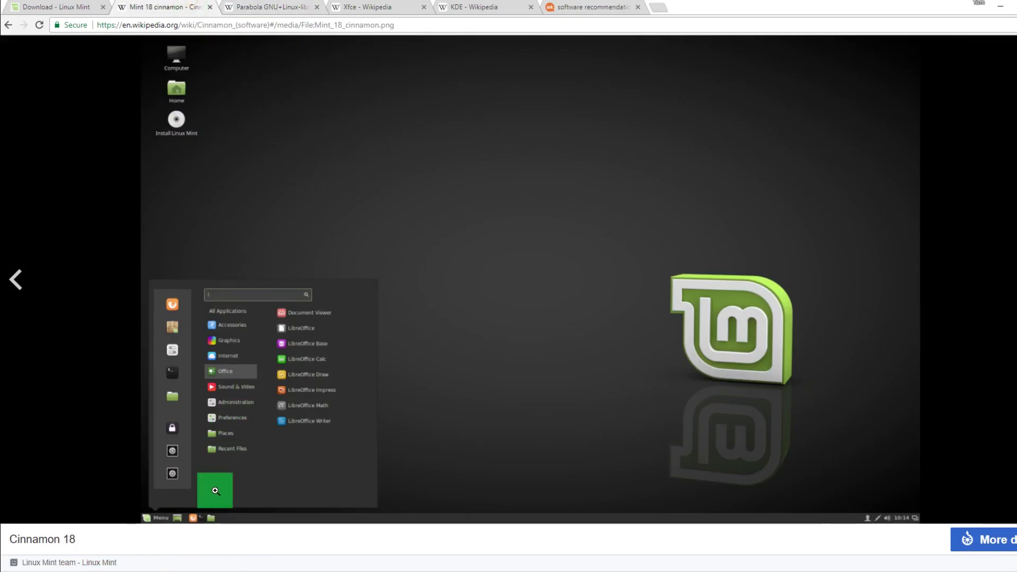
pyautogui.click(366, 6)
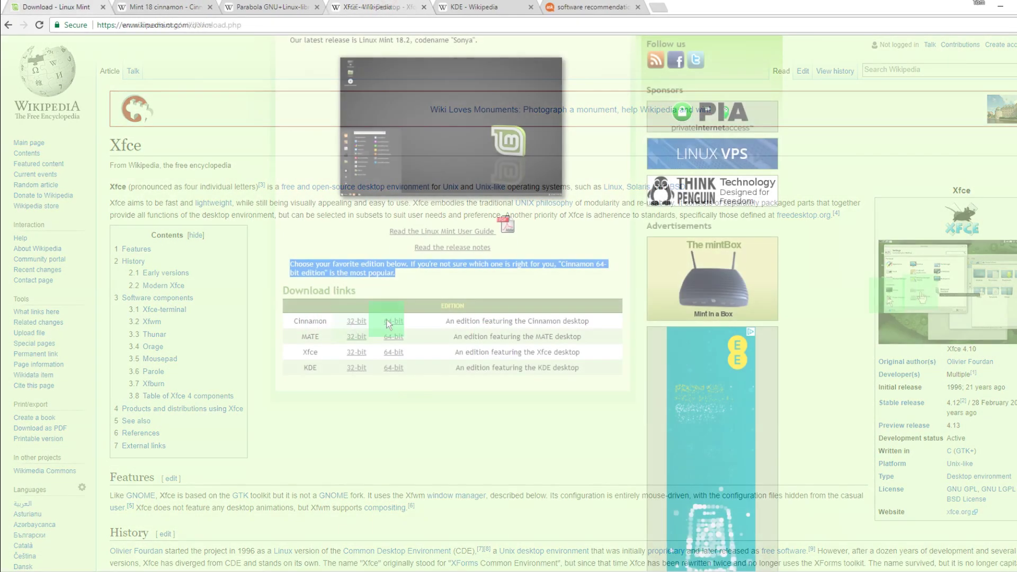
# Step: Open the Cinnamon 64-bit edition page and scroll through its download mirrors table
pyautogui.click(399, 322)
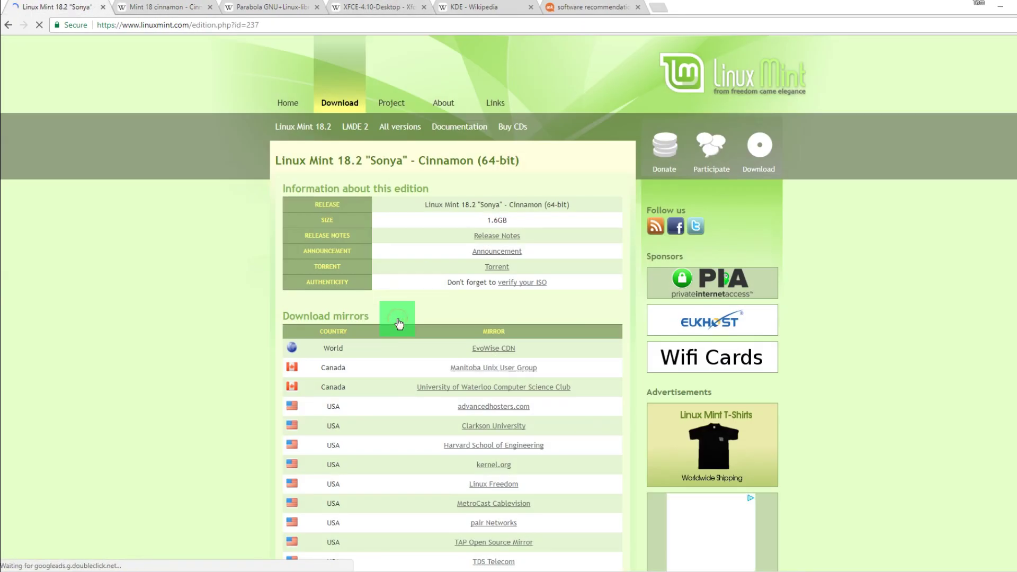
pyautogui.scroll(-20, 399, 323)
pyautogui.scroll(-7, 397, 323)
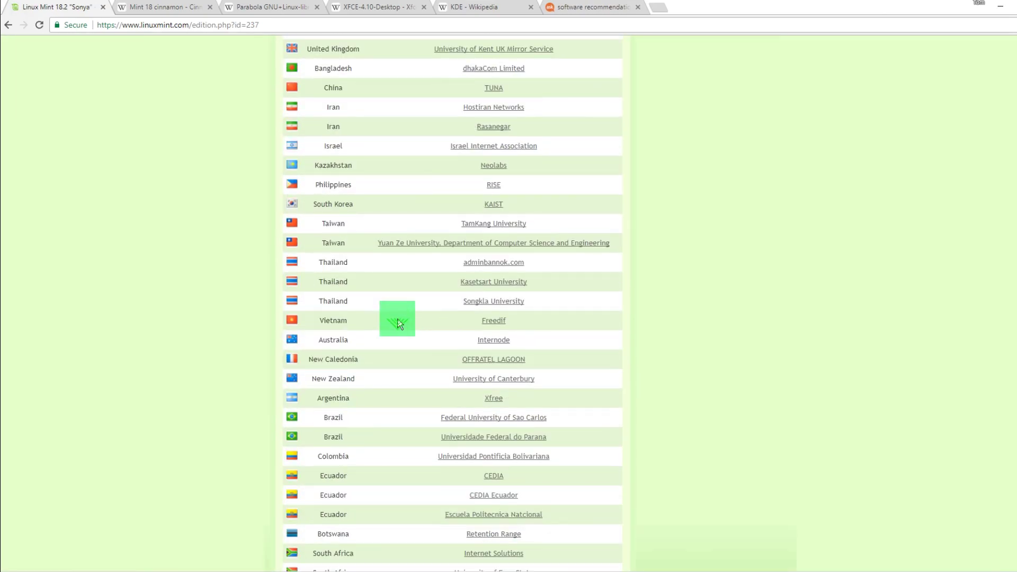
pyautogui.scroll(-2, 538, 406)
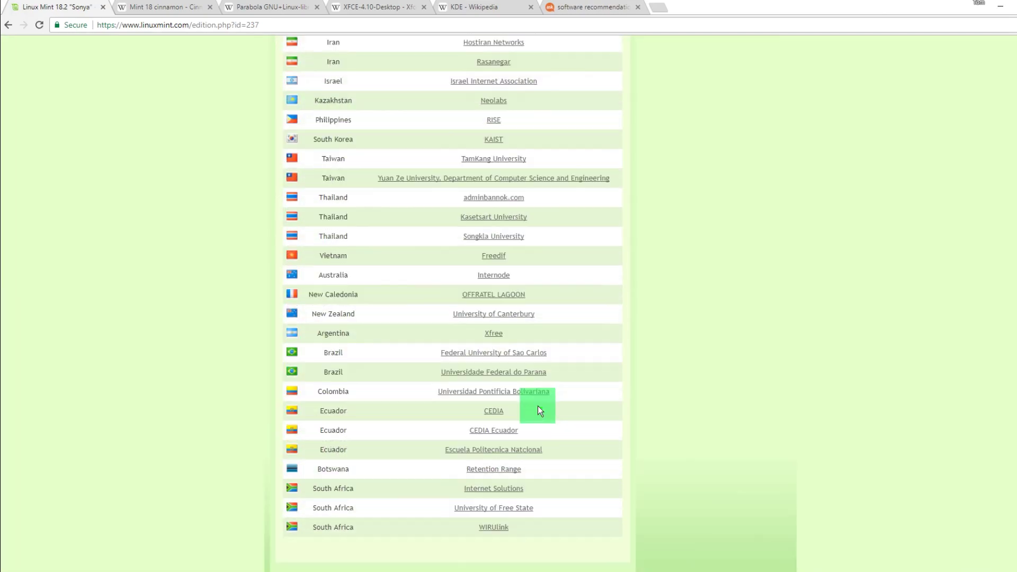
pyautogui.scroll(10, 392, 370)
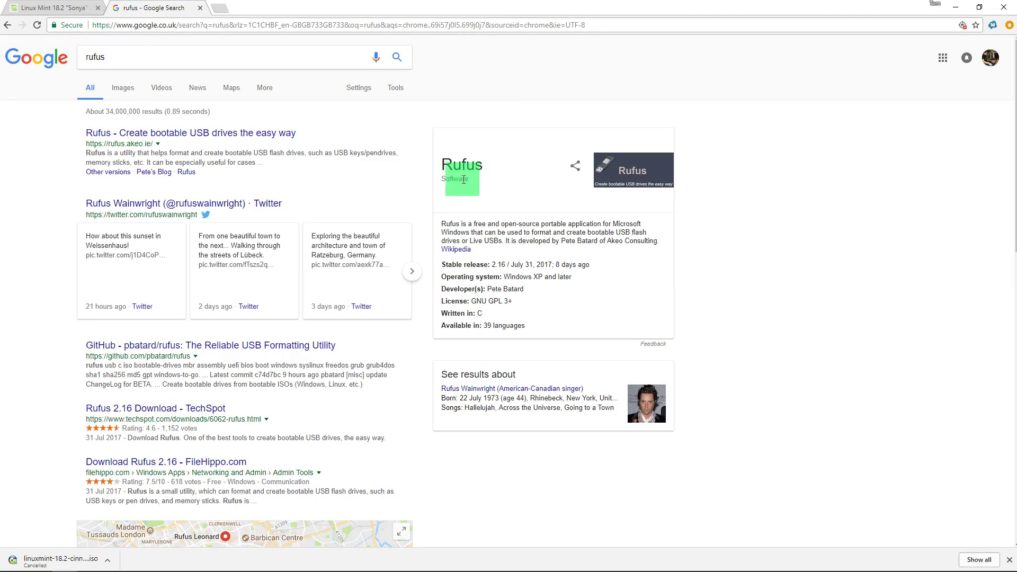
# Step: Download Rufus 2.16 and Rufus 2.16 Portable from rufus.akeo.ie, then launch the Portable copy
pyautogui.click(215, 134)
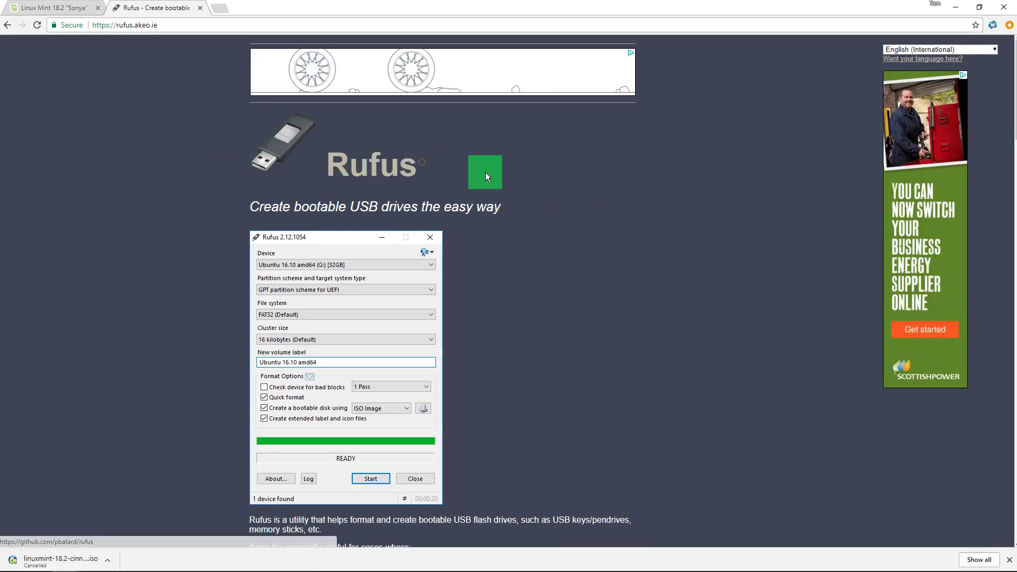
pyautogui.scroll(-1, 462, 222)
pyautogui.scroll(-8, 462, 221)
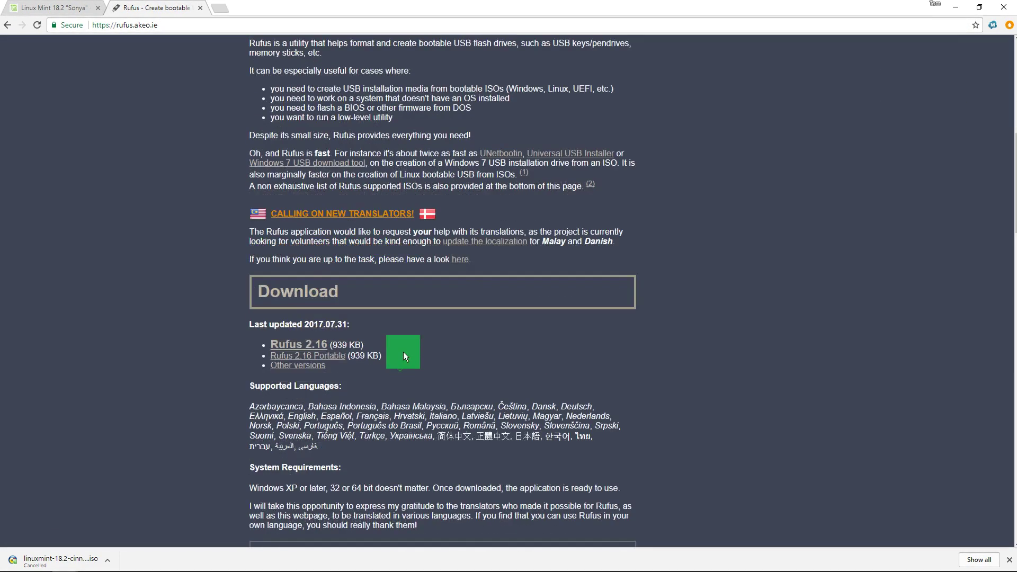
pyautogui.click(313, 345)
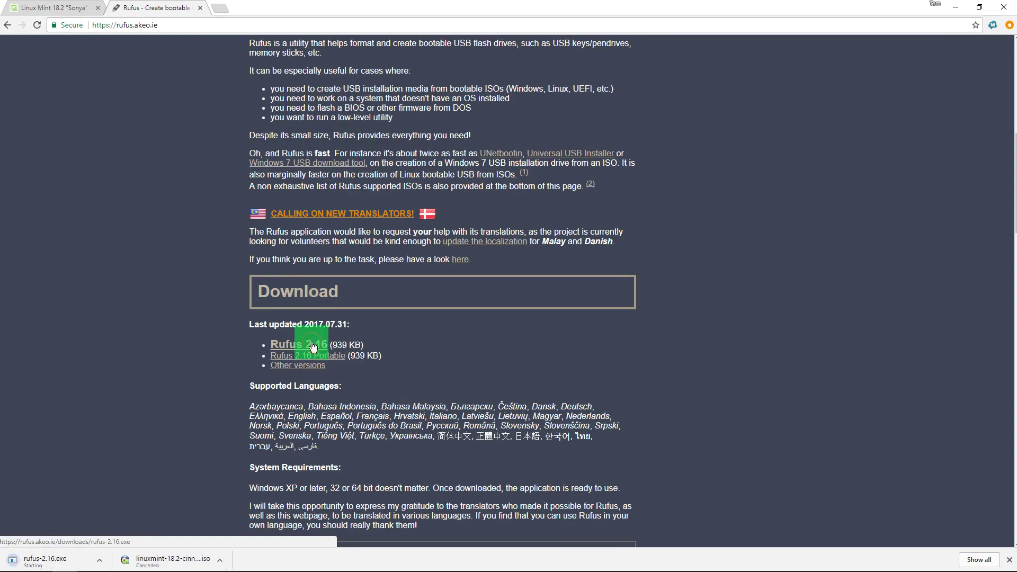
pyautogui.click(317, 356)
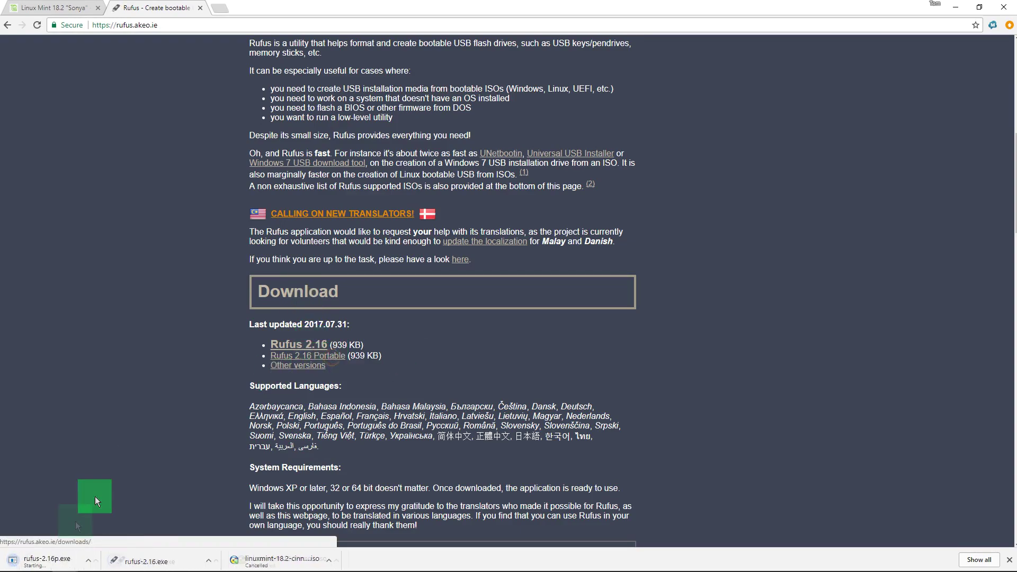
pyautogui.click(67, 561)
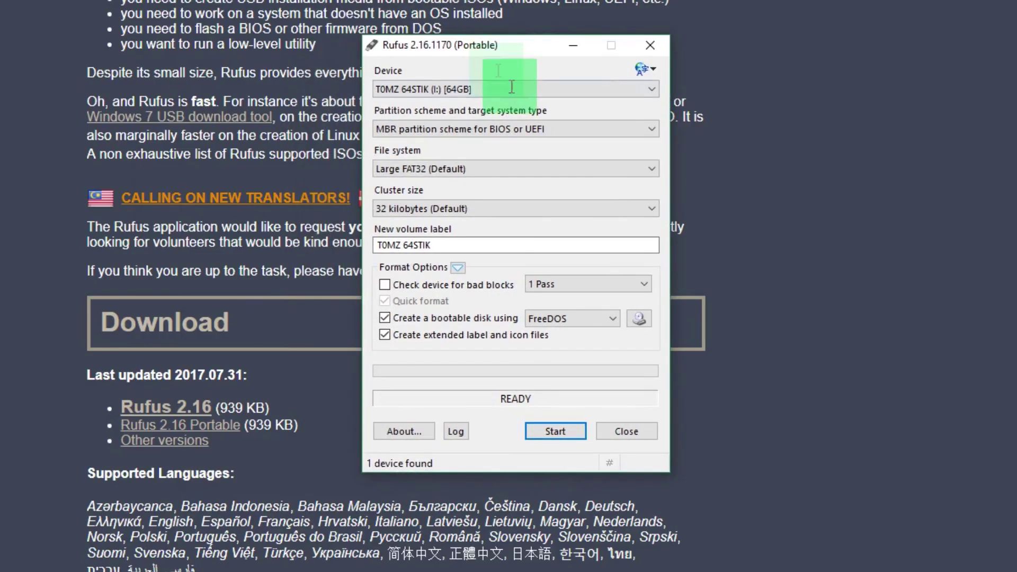
# Step: Keep the MINTSTICK target drive and default cluster size, and clear the volume label
pyautogui.click(518, 145)
pyautogui.click(518, 146)
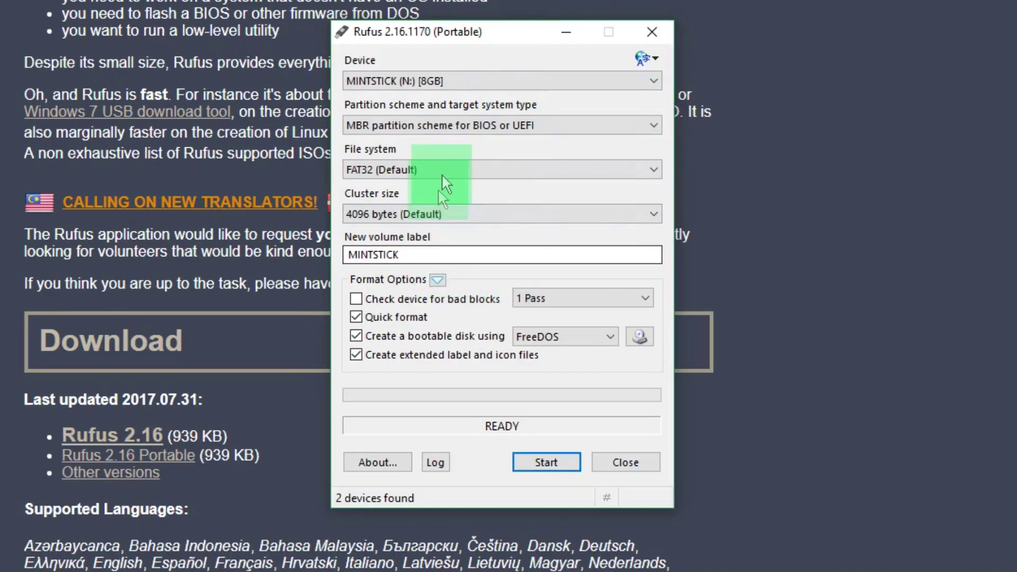
pyautogui.click(476, 209)
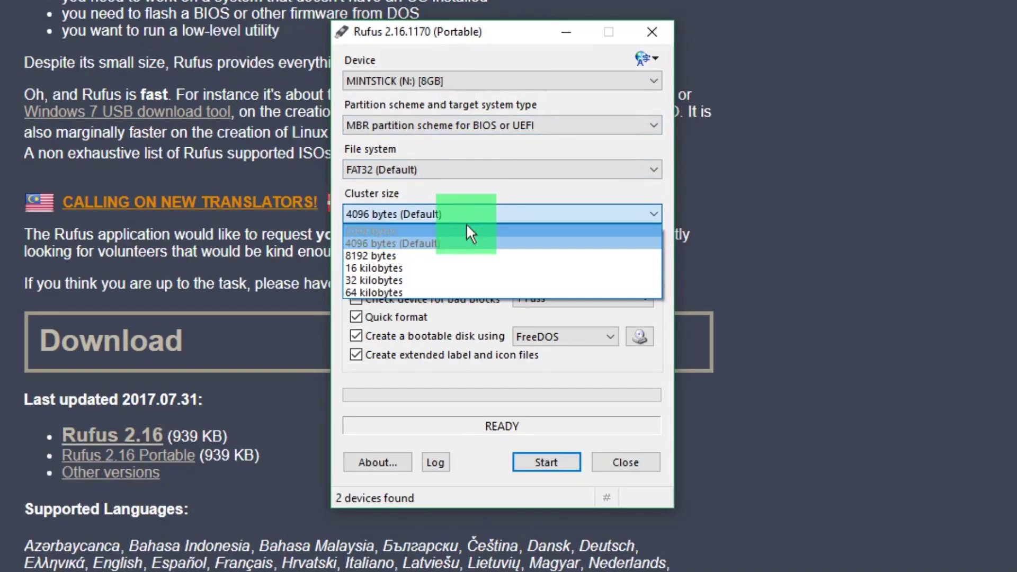
pyautogui.click(465, 211)
pyautogui.click(426, 253)
pyautogui.doubleClick(425, 254)
pyautogui.press('BackSpace')
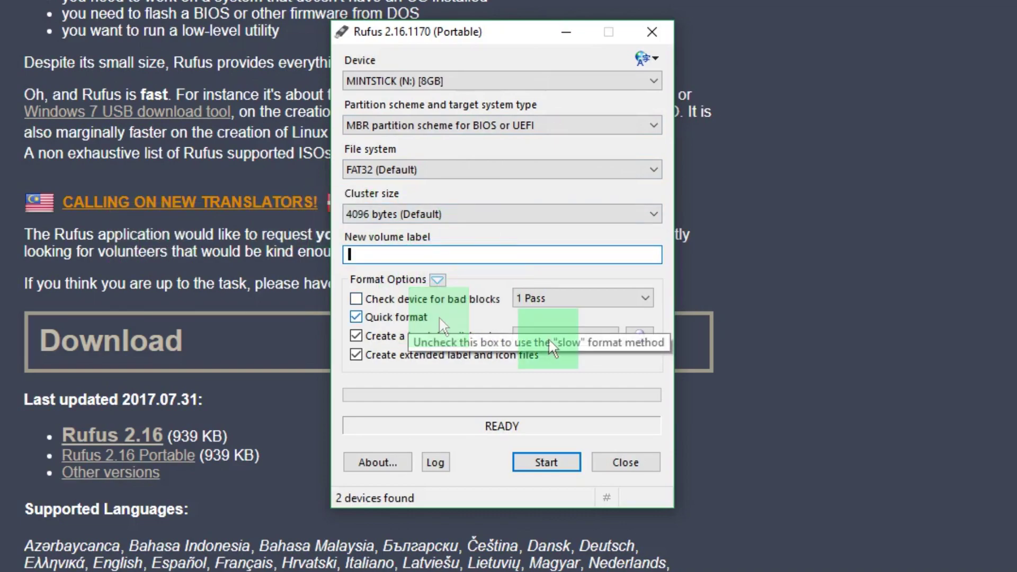
# Step: Set ISO Image boot with linuxmint-18.2-cinnamon-64bit.iso, keeping FAT32 as the file system
pyautogui.click(577, 333)
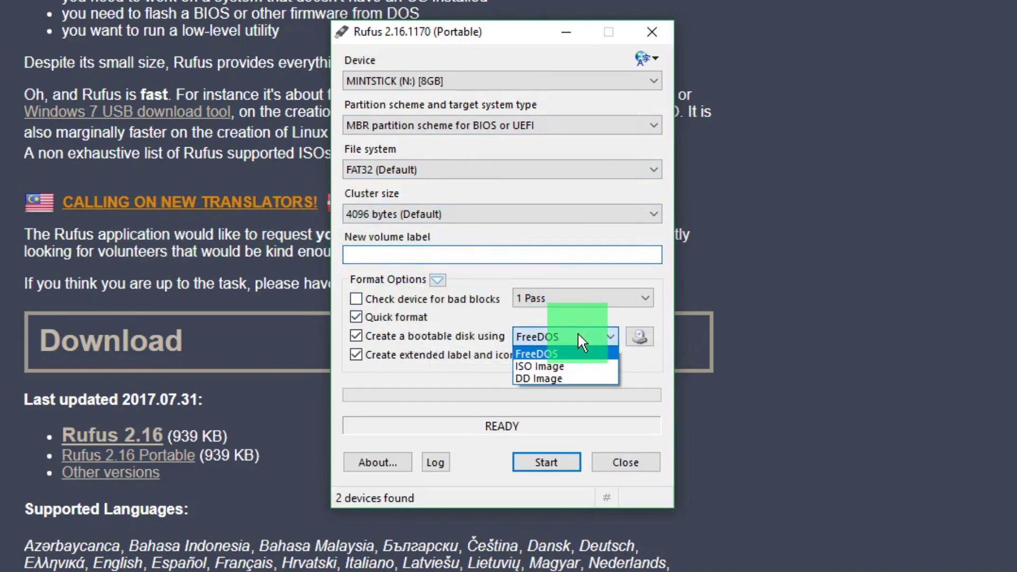
pyautogui.click(555, 362)
pyautogui.click(639, 337)
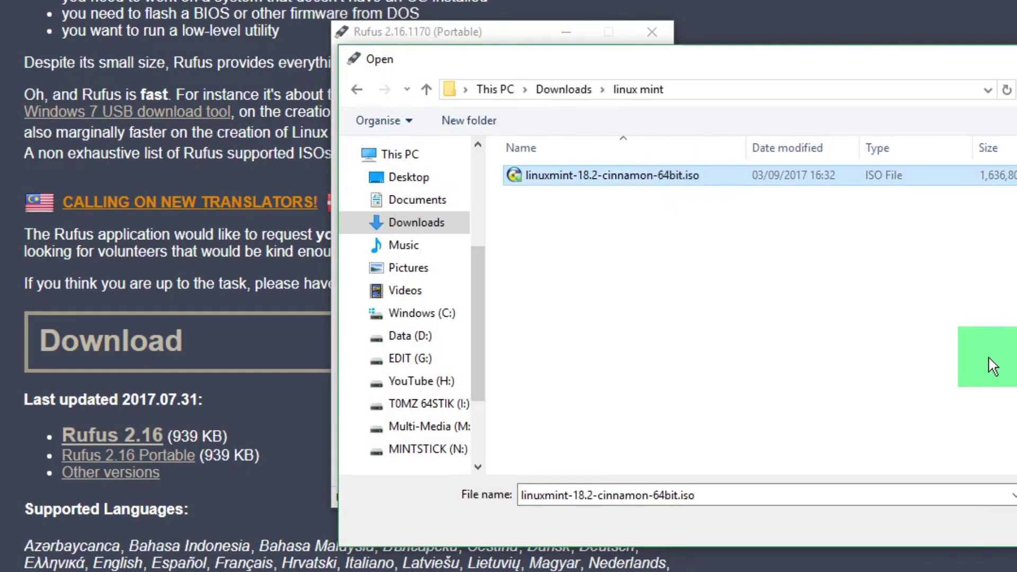
pyautogui.press('Return')
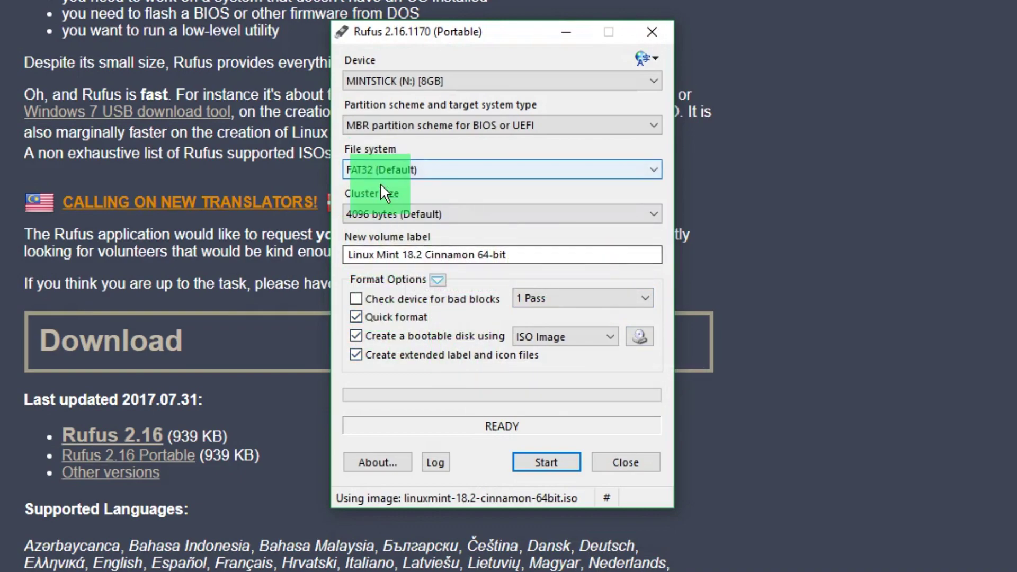
pyautogui.click(411, 170)
pyautogui.click(411, 169)
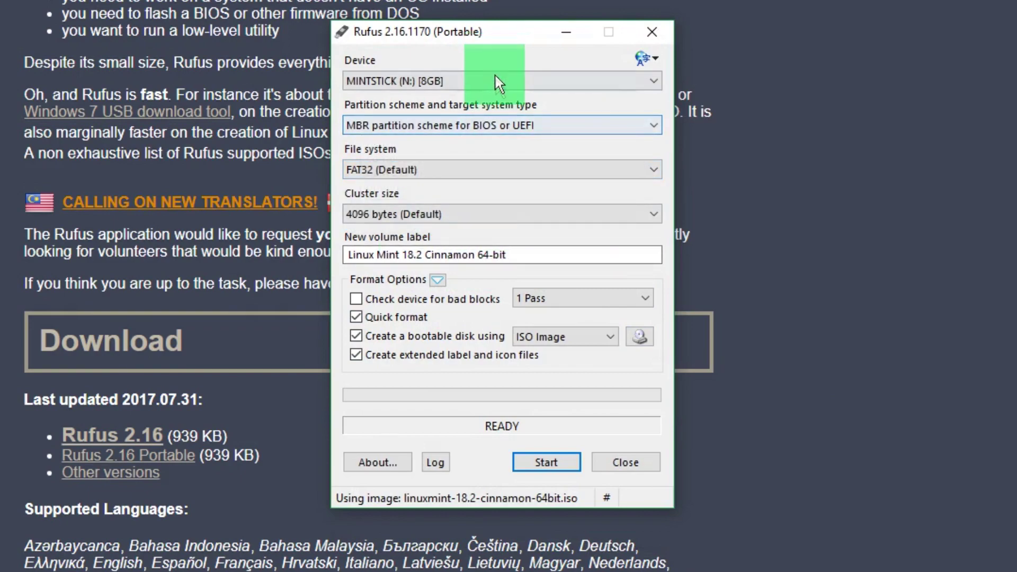
# Step: Start the write, allowing the Syslinux download, ISO Image mode, and erasing MINTSTICK
pyautogui.click(571, 462)
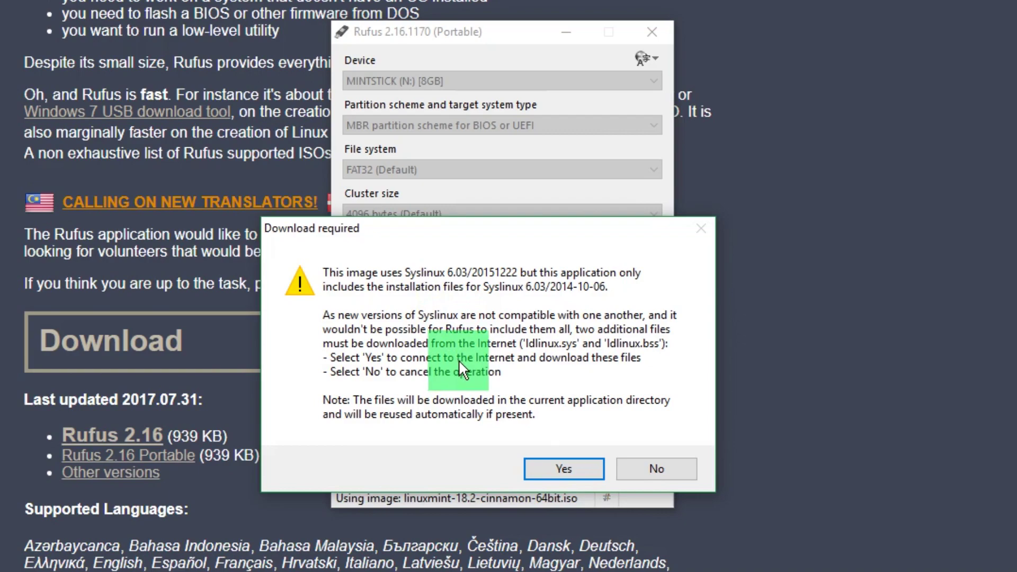
pyautogui.click(550, 468)
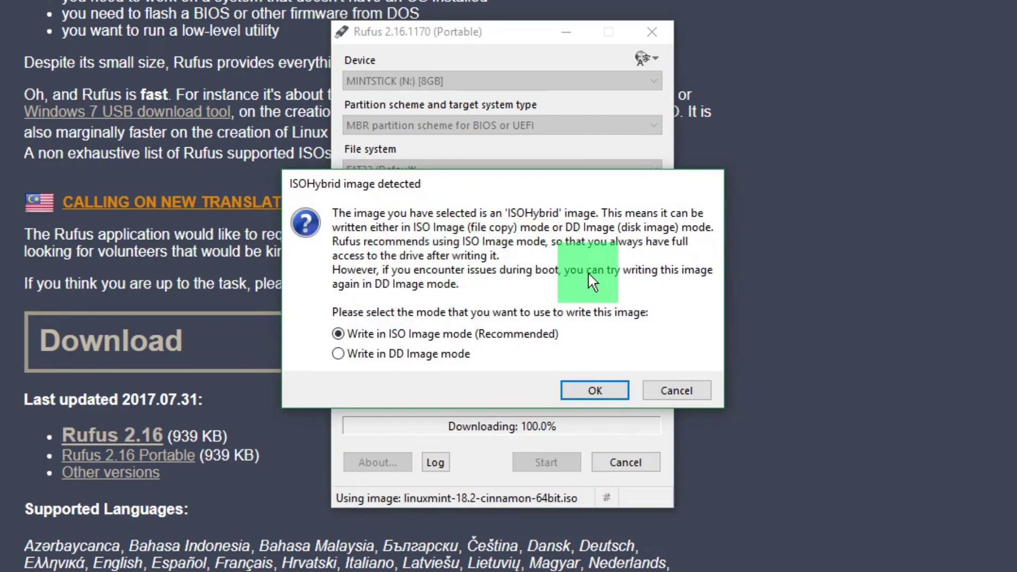
pyautogui.click(581, 386)
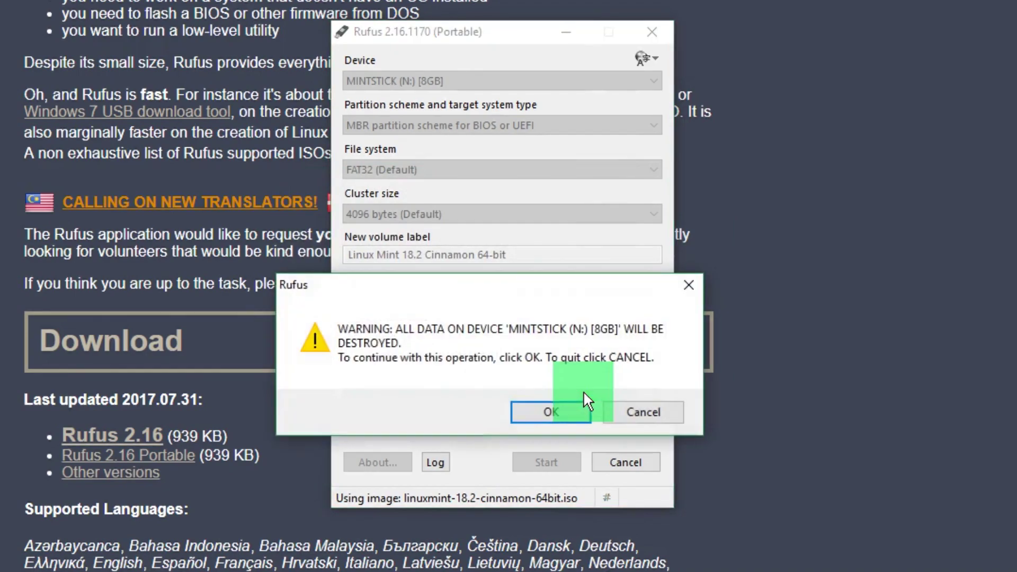
pyautogui.click(561, 411)
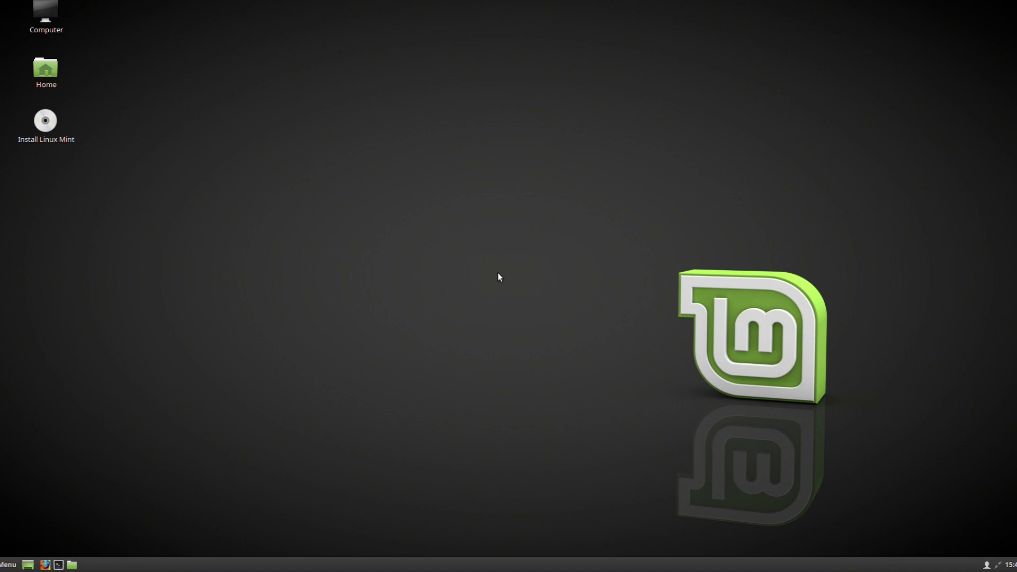
# Step: Select the Install Linux Mint shortcut on the live desktop
pyautogui.click(54, 132)
# Step: Launch the installer, keep English, and tick the third-party software option
pyautogui.doubleClick(53, 128)
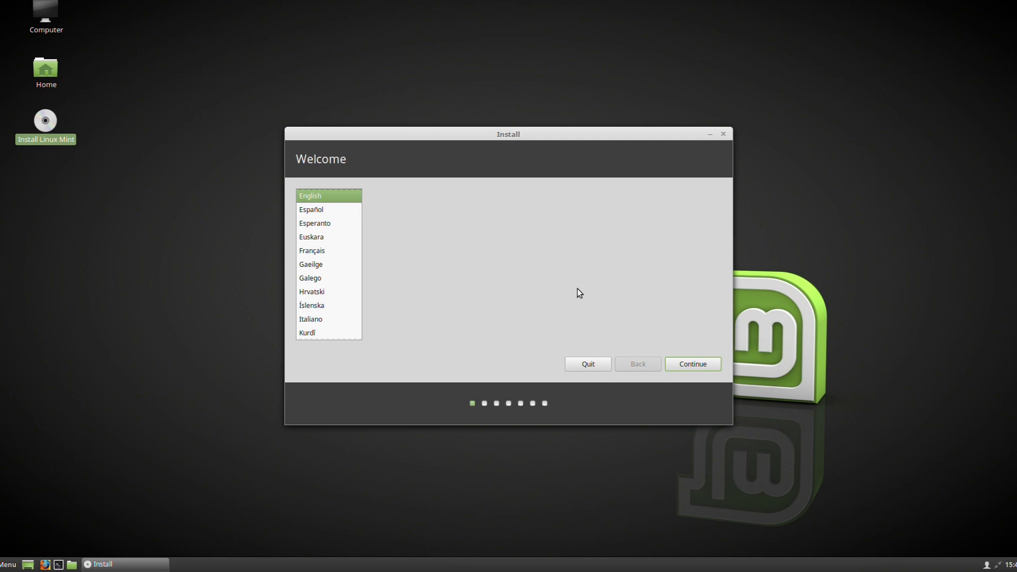
pyautogui.click(713, 362)
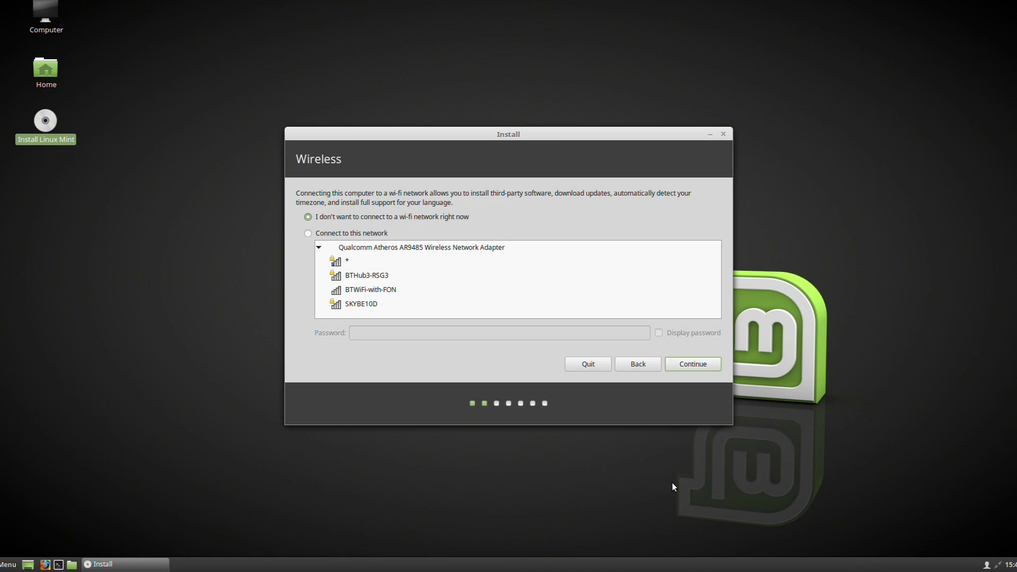
pyautogui.click(704, 369)
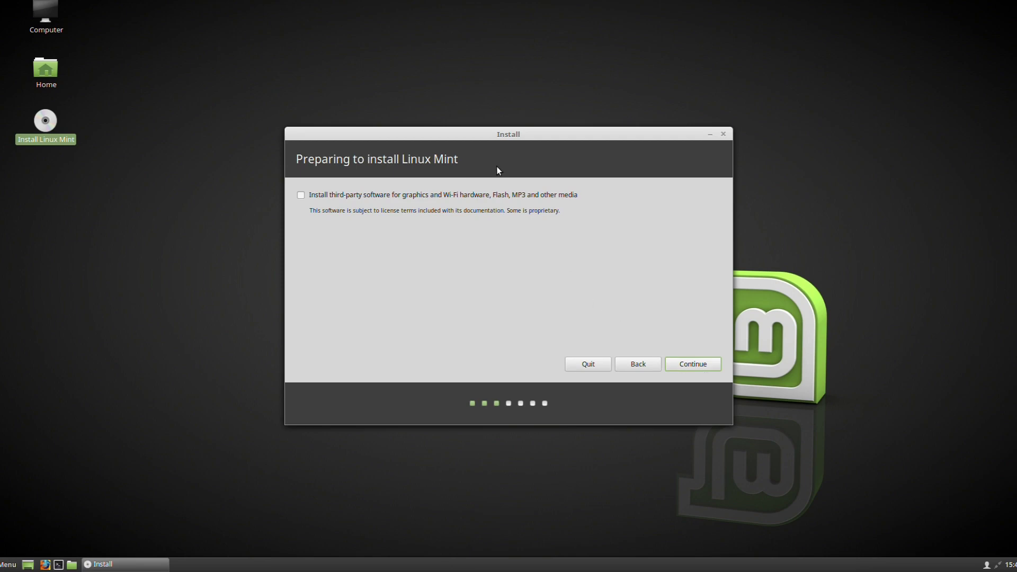
pyautogui.click(501, 195)
# Step: Connect to the first wireless network by entering its Wi-Fi password
pyautogui.click(644, 366)
pyautogui.click(342, 263)
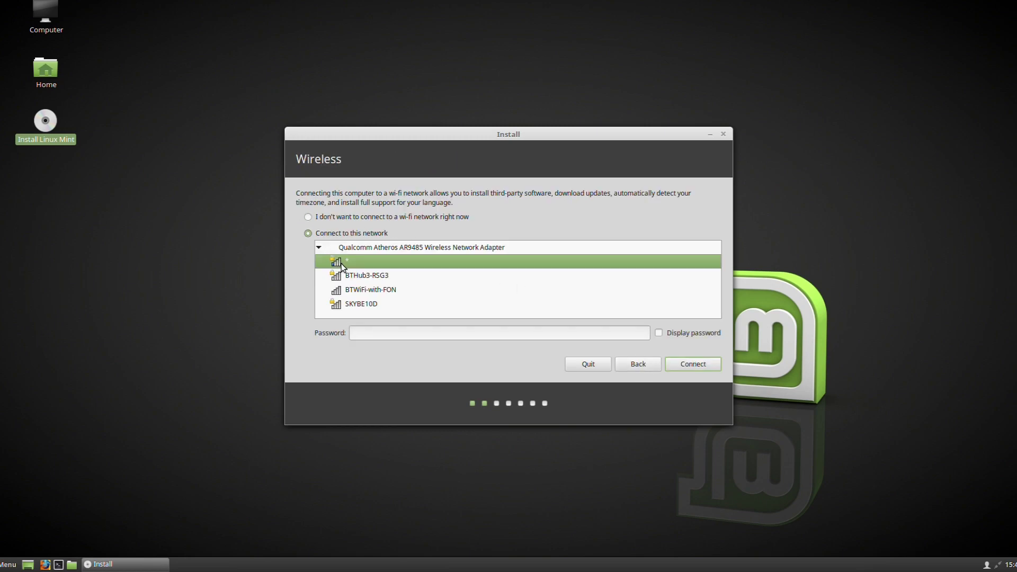
pyautogui.click(637, 333)
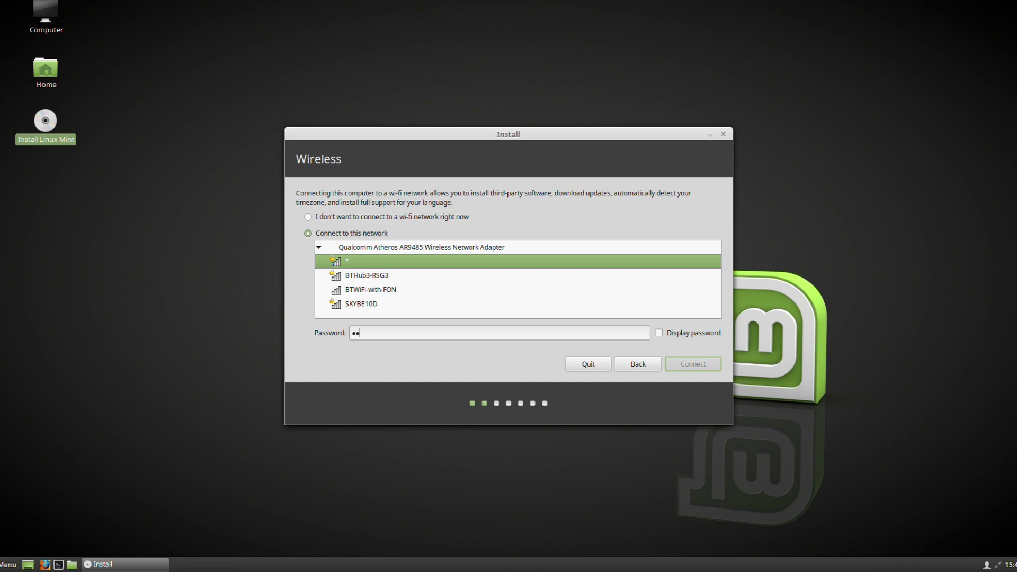
pyautogui.write('xxxxx')
pyautogui.click(695, 370)
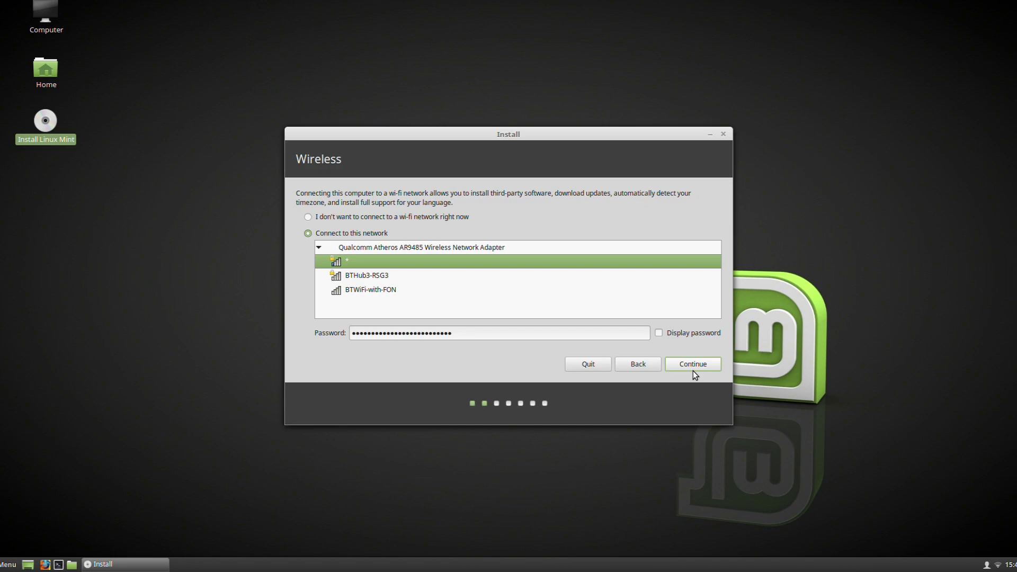
# Step: Re-tick third-party software and advance to the installation type choice
pyautogui.click(692, 368)
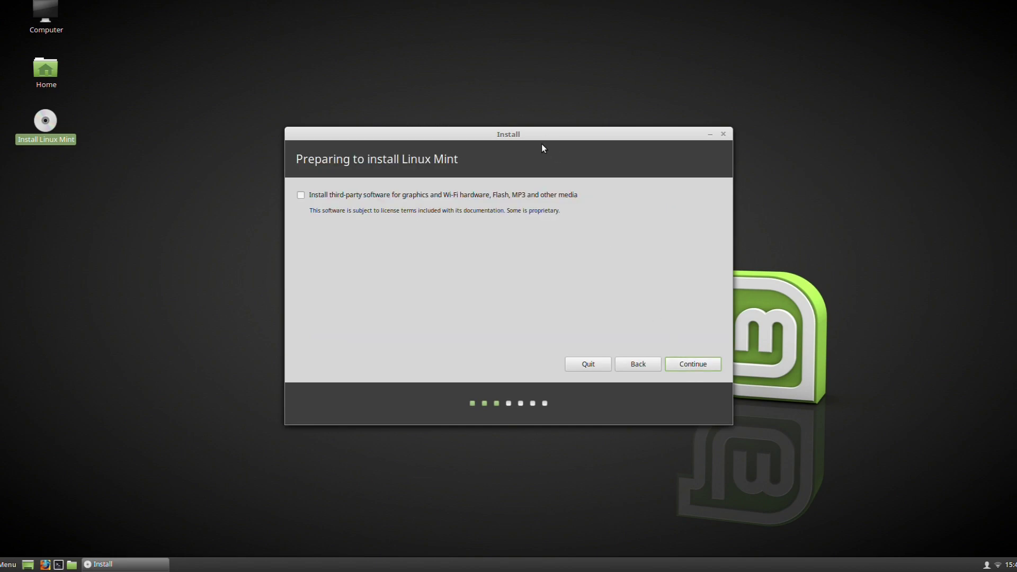
pyautogui.click(546, 198)
pyautogui.click(711, 366)
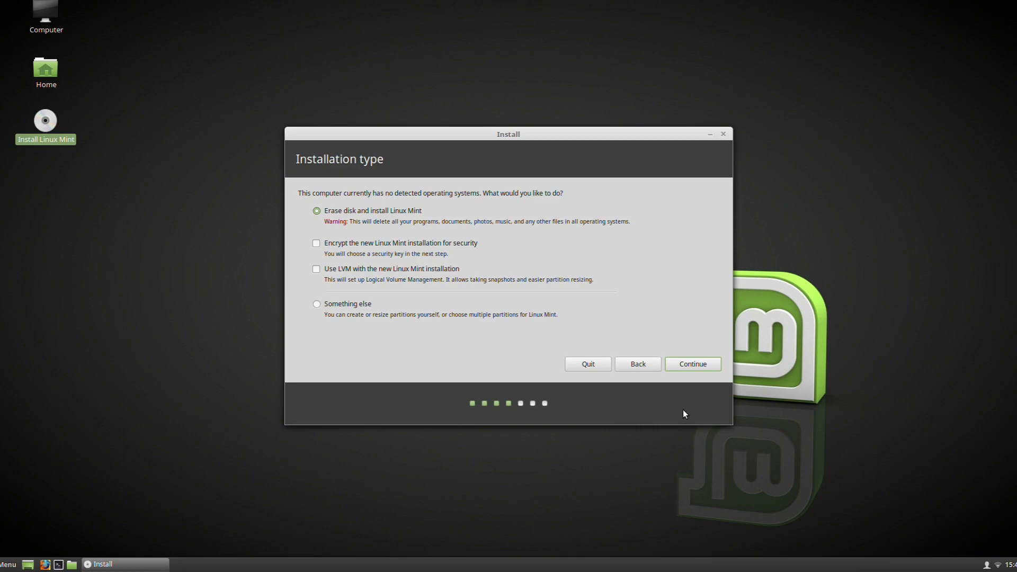
# Step: Choose Erase disk and install, targeting the 256.1 GB Samsung SSD 840
pyautogui.click(683, 368)
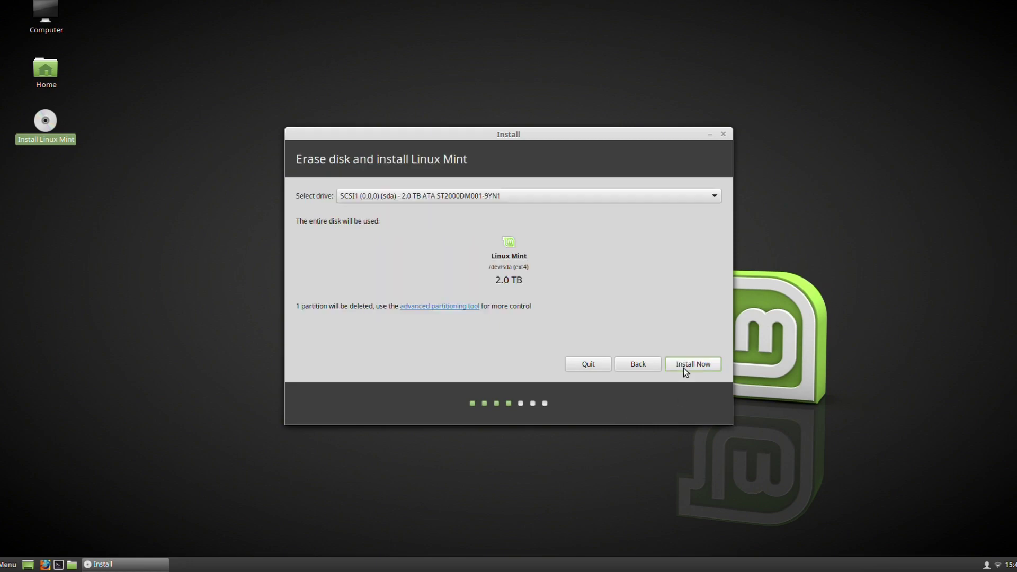
pyautogui.click(486, 195)
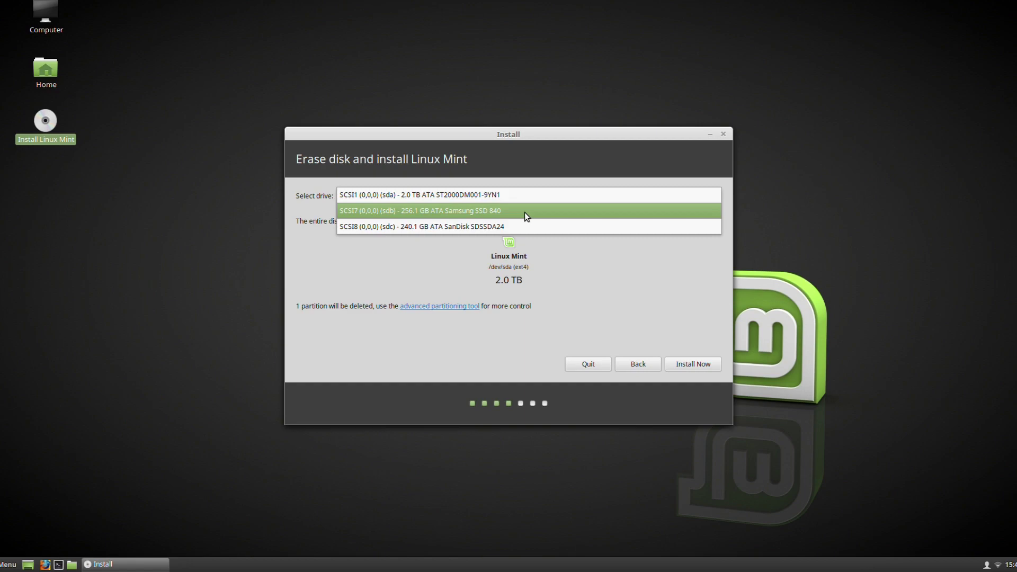
pyautogui.click(526, 215)
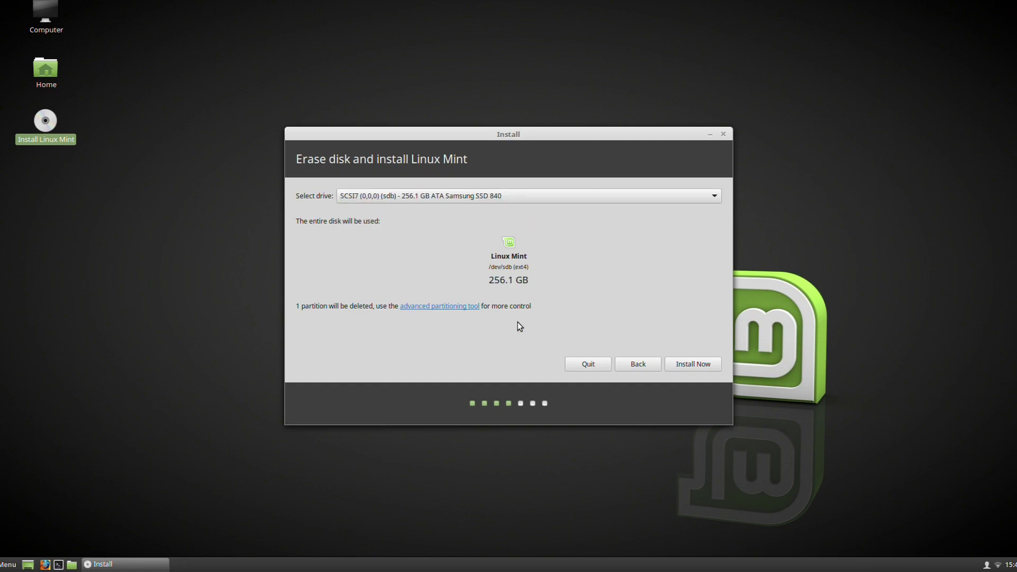
# Step: Inspect the /dev/sda5, /dev/sdb1 and /dev/sdc1 partitions in the advanced partitioning view
pyautogui.click(459, 305)
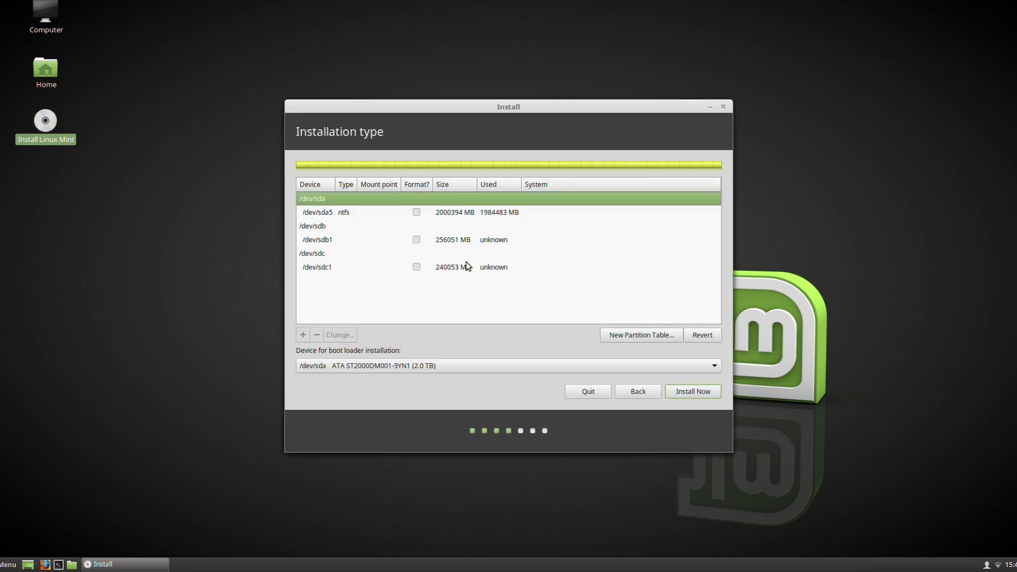
pyautogui.click(382, 212)
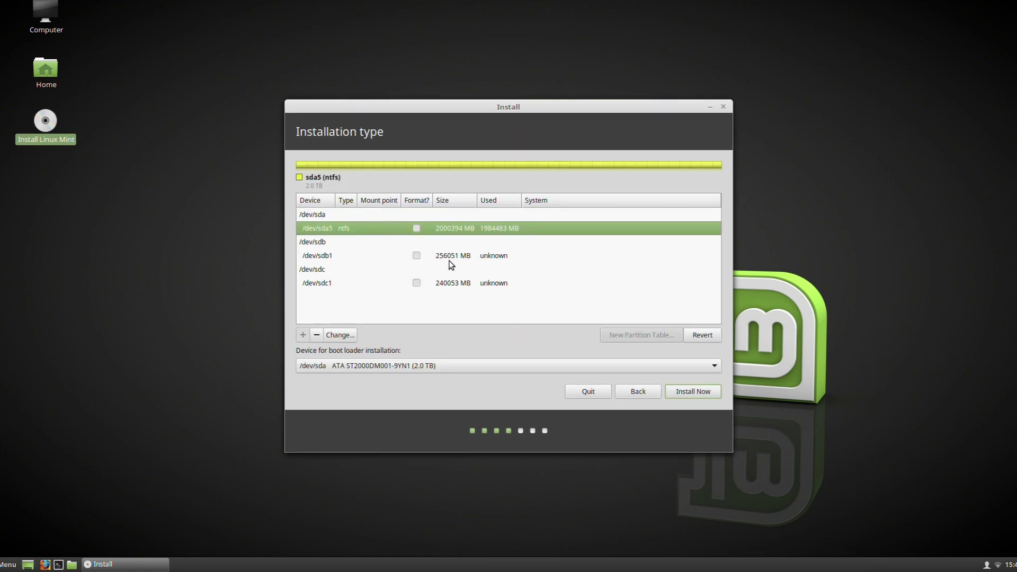
pyautogui.click(544, 261)
pyautogui.click(527, 269)
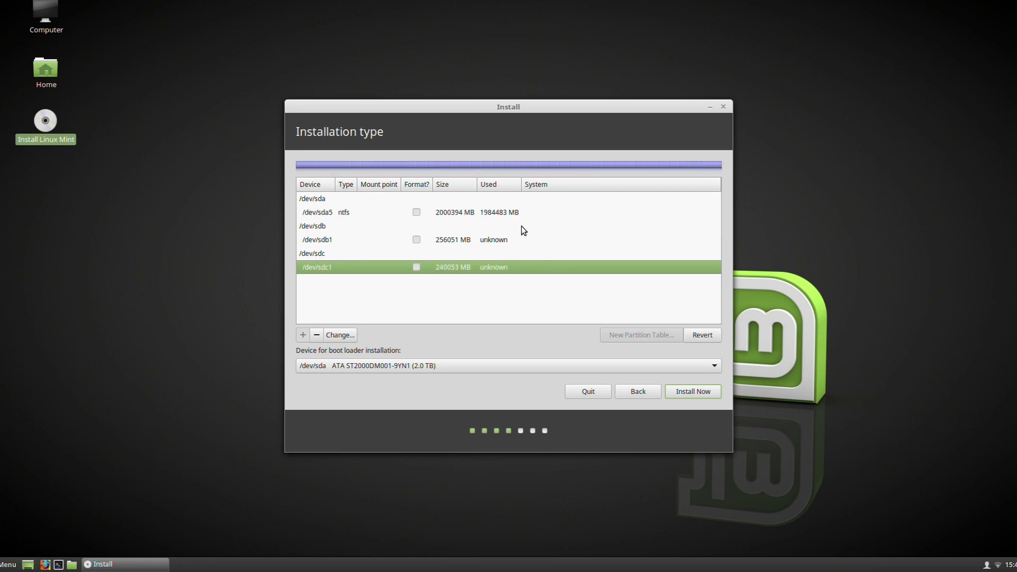
pyautogui.click(524, 215)
pyautogui.click(517, 257)
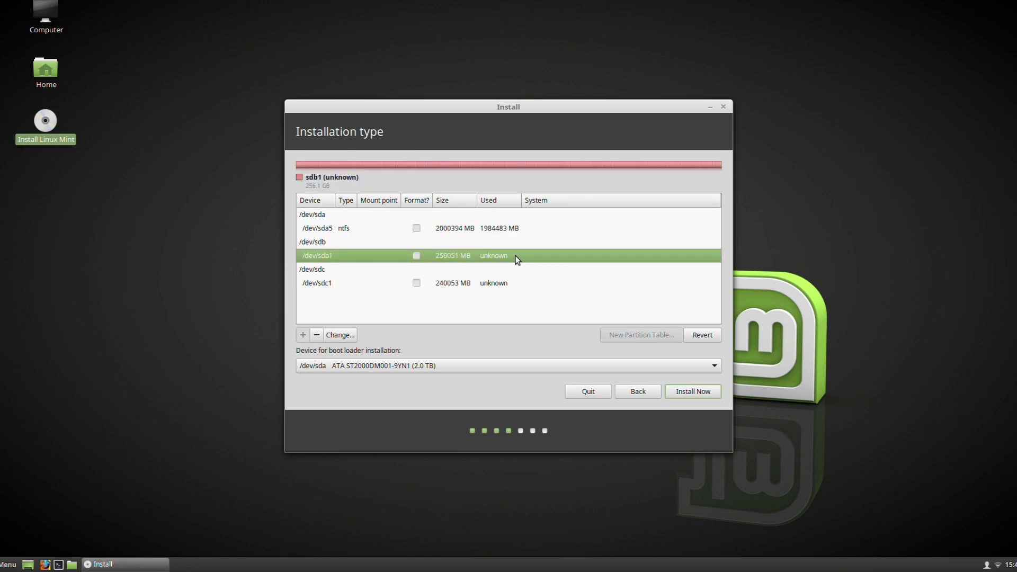
pyautogui.click(520, 283)
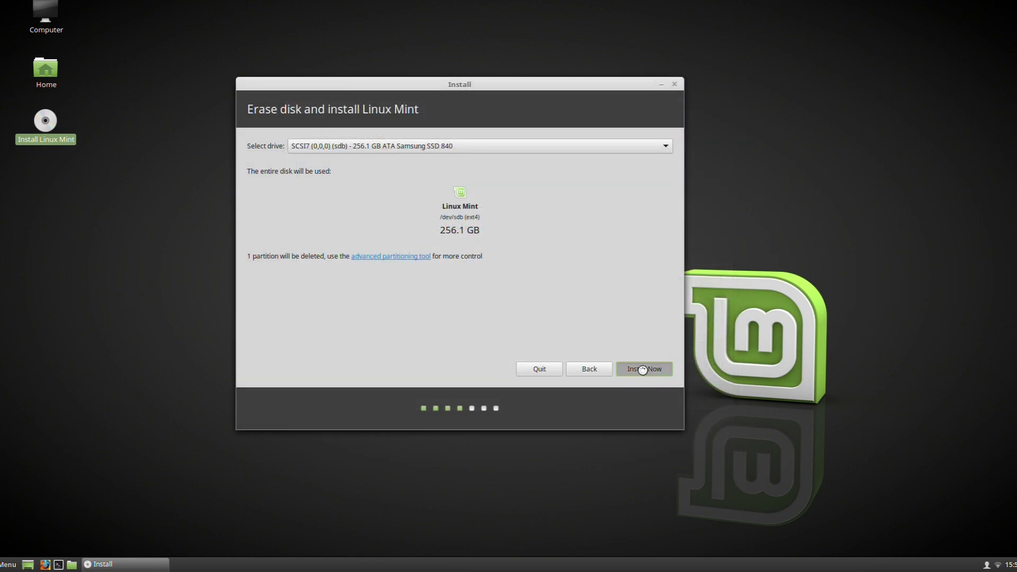
# Step: Start installing onto the Samsung SSD and confirm writing the partition changes to disk
pyautogui.click(643, 370)
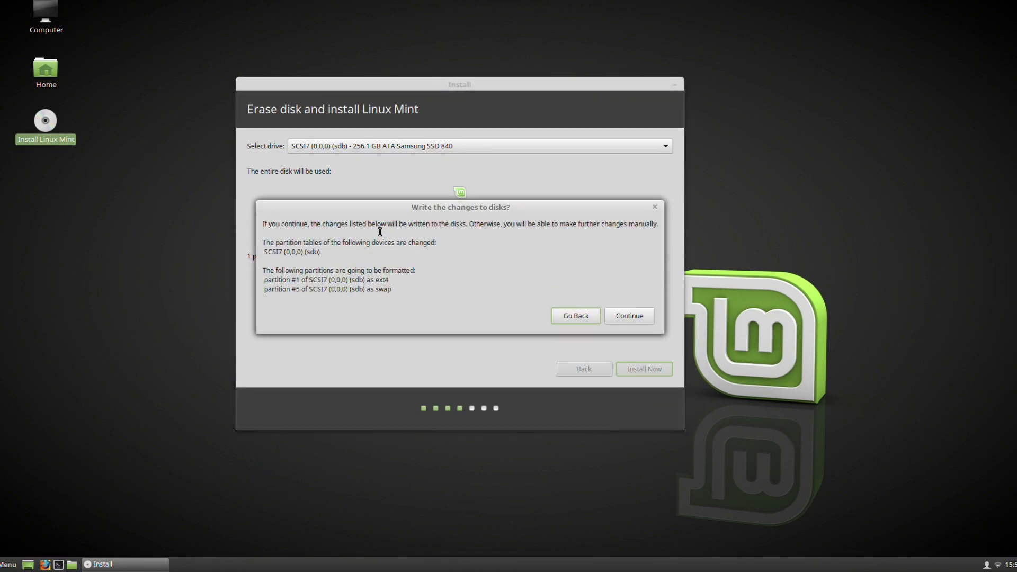
pyautogui.moveTo(377, 224); pyautogui.dragTo(391, 288)
pyautogui.click(382, 251)
pyautogui.click(390, 289)
pyautogui.click(649, 321)
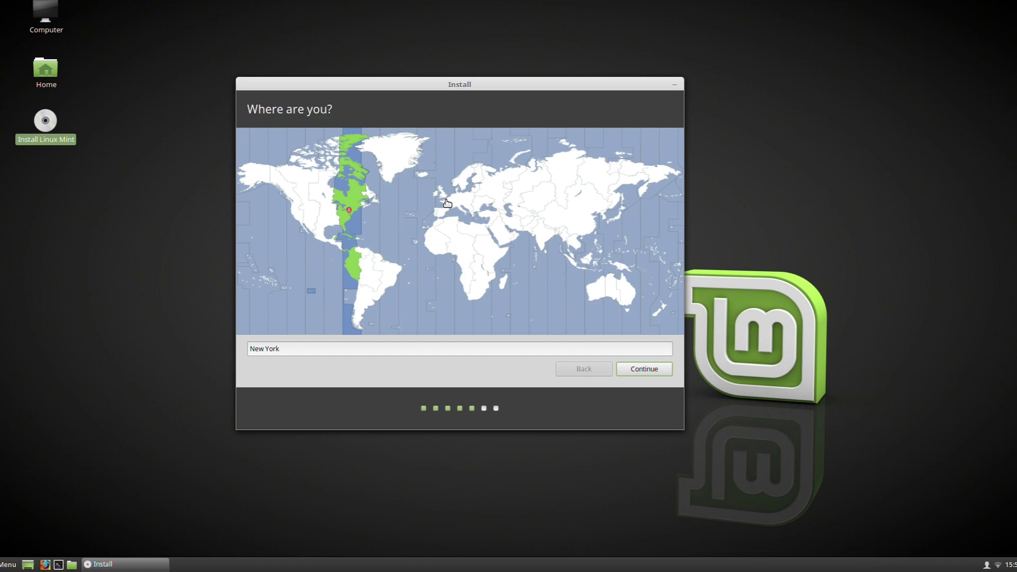
# Step: Set the location to London and accept the English (UK) keyboard layout
pyautogui.click(444, 194)
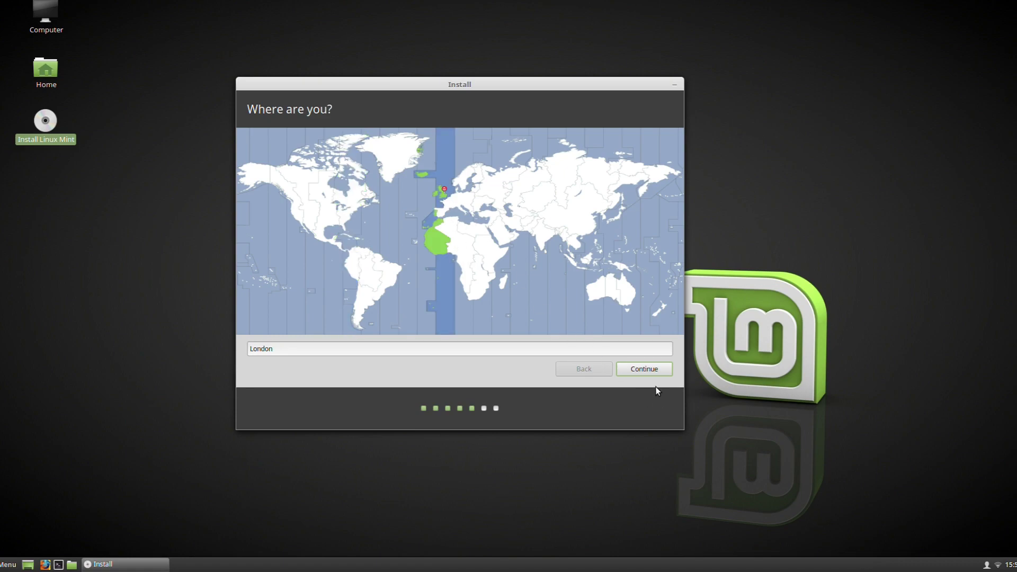
pyautogui.click(653, 369)
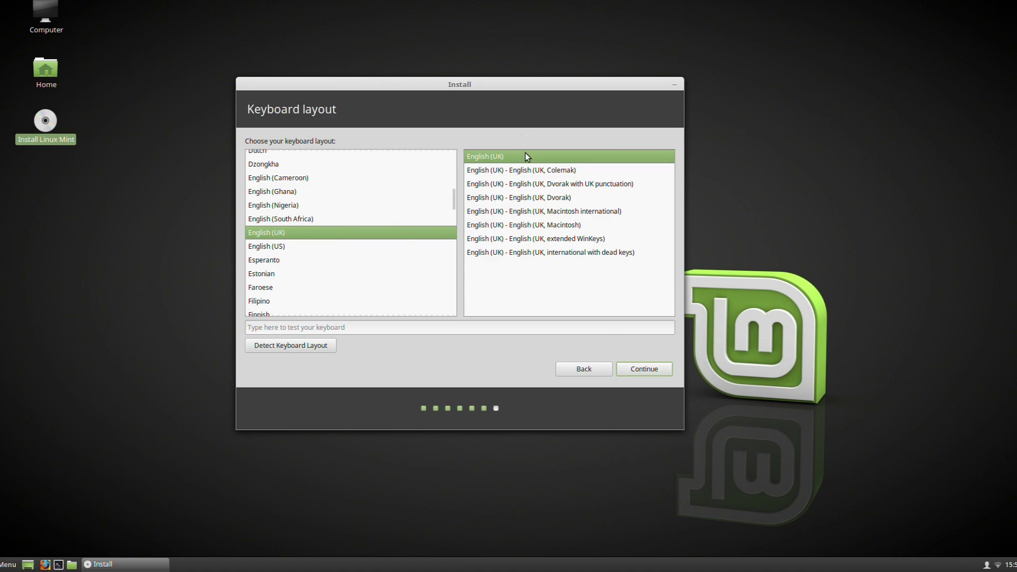
pyautogui.click(637, 368)
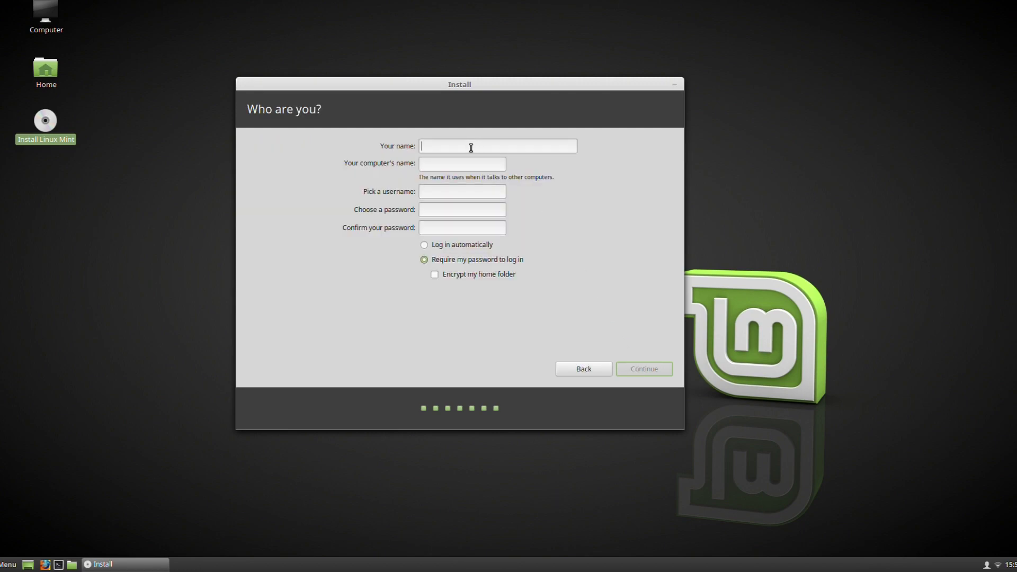
# Step: Enter the user's name, set a matching account password, and enable home folder encryption
pyautogui.write('tom')
pyautogui.press('Tab')
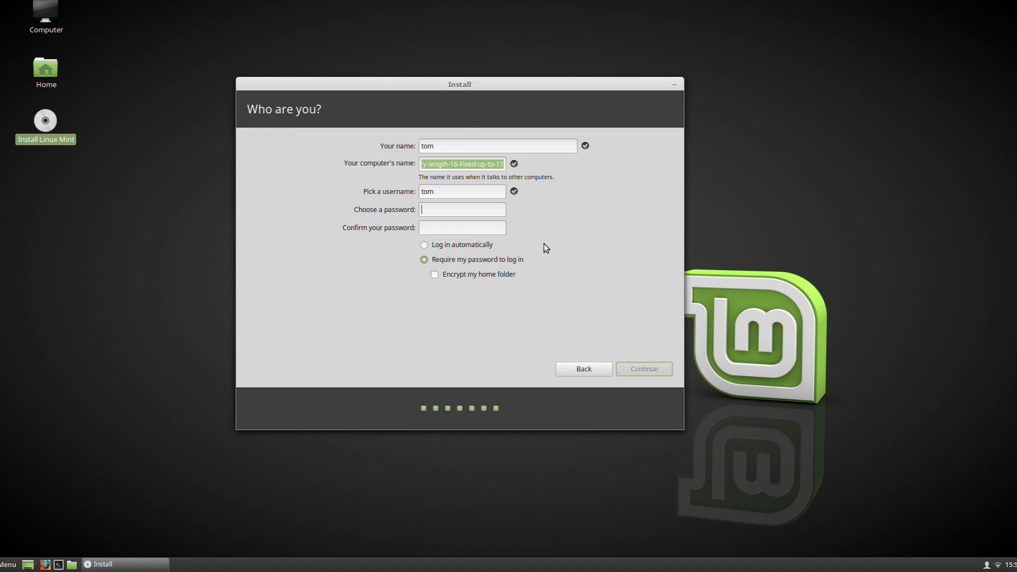
pyautogui.click(512, 276)
pyautogui.click(493, 207)
pyautogui.write('password')
pyautogui.press('Tab')
pyautogui.write('password12')
pyautogui.click(493, 207)
pyautogui.write('12')
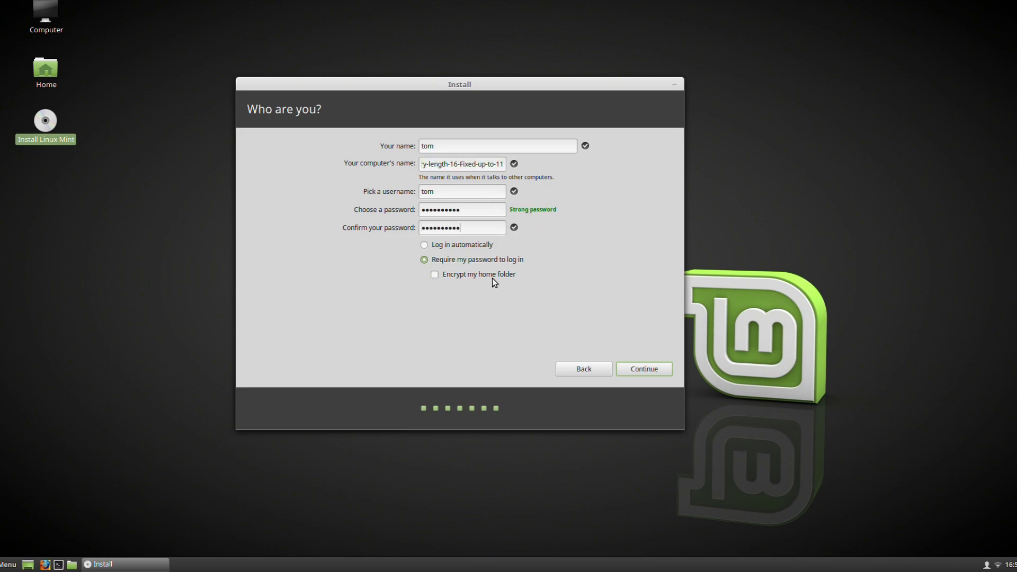
pyautogui.click(492, 277)
# Step: Confirm the install to the Samsung SSD, then restart into the new Linux Mint 18.2 system
pyautogui.click(651, 366)
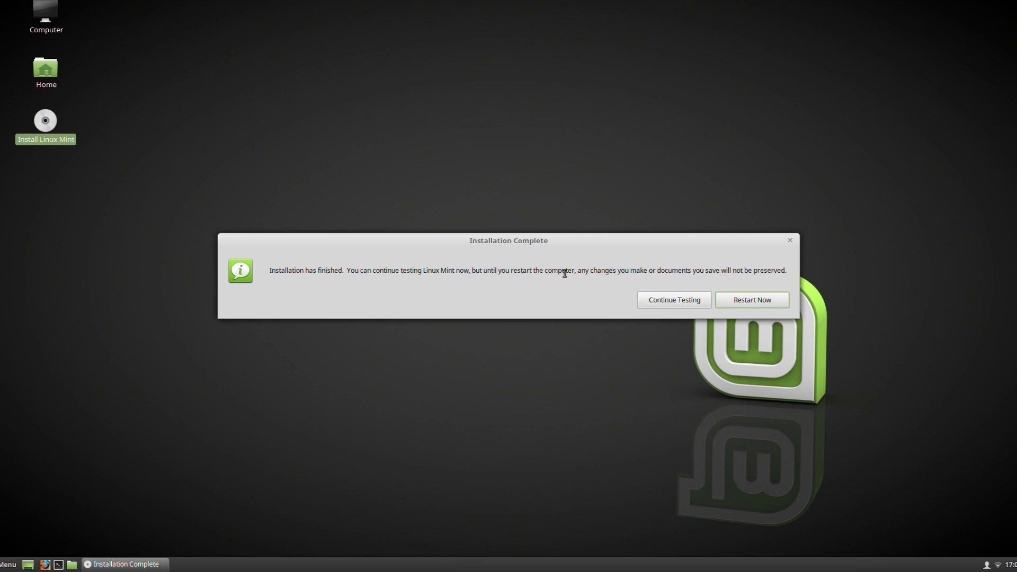
pyautogui.click(783, 298)
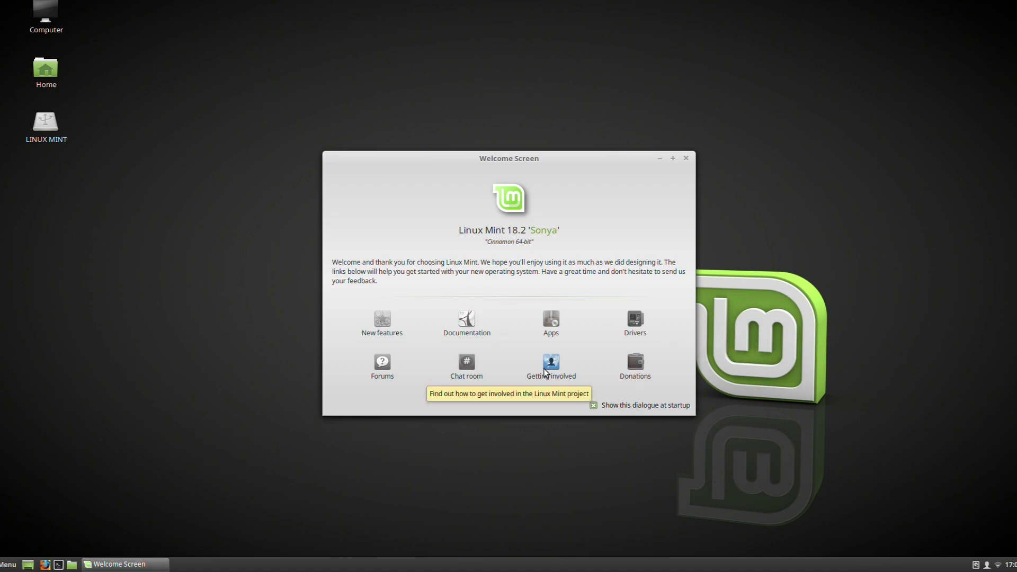
# Step: Launch the apps from the Welcome Screen, authenticating with the administrator password
pyautogui.click(555, 326)
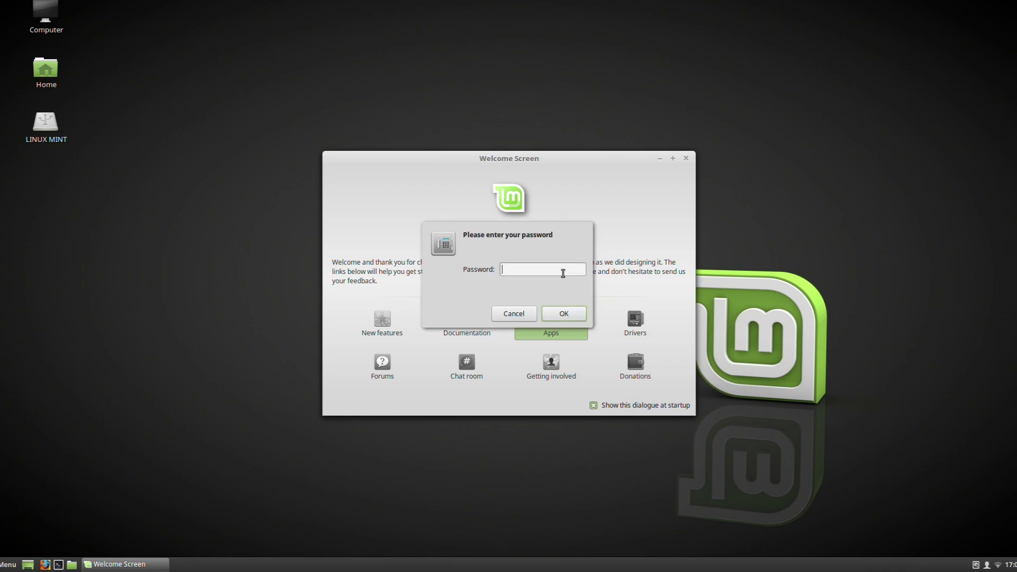
pyautogui.write('••••••••••')
pyautogui.press('Return')
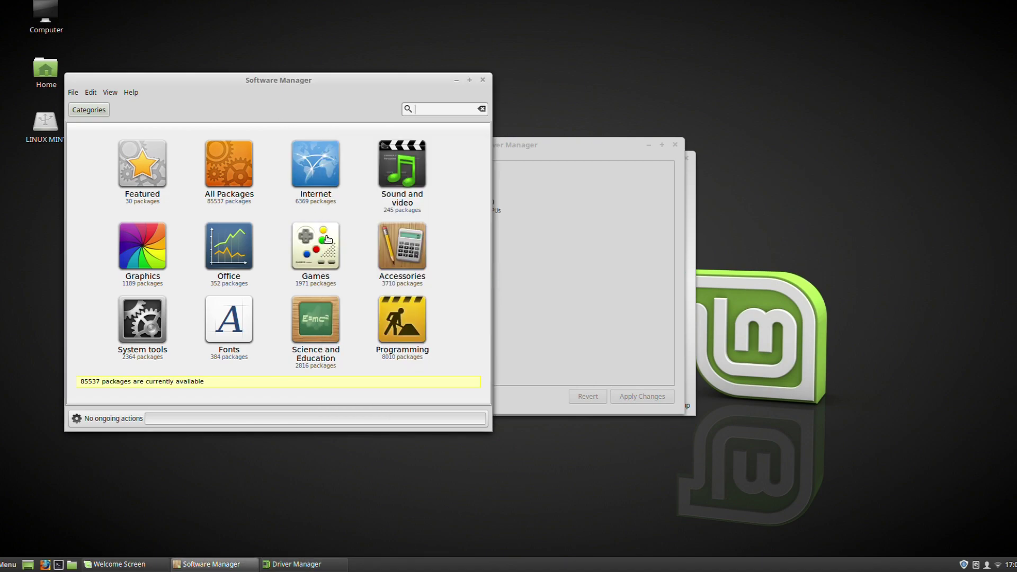
# Step: Apply the intel-microcode driver change in Driver Manager
pyautogui.click(566, 194)
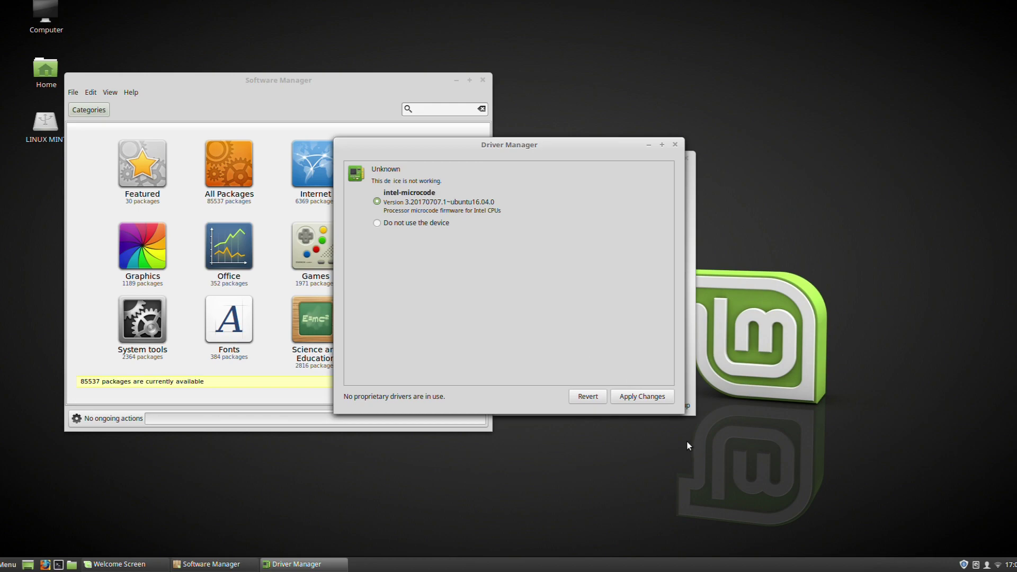
pyautogui.click(630, 396)
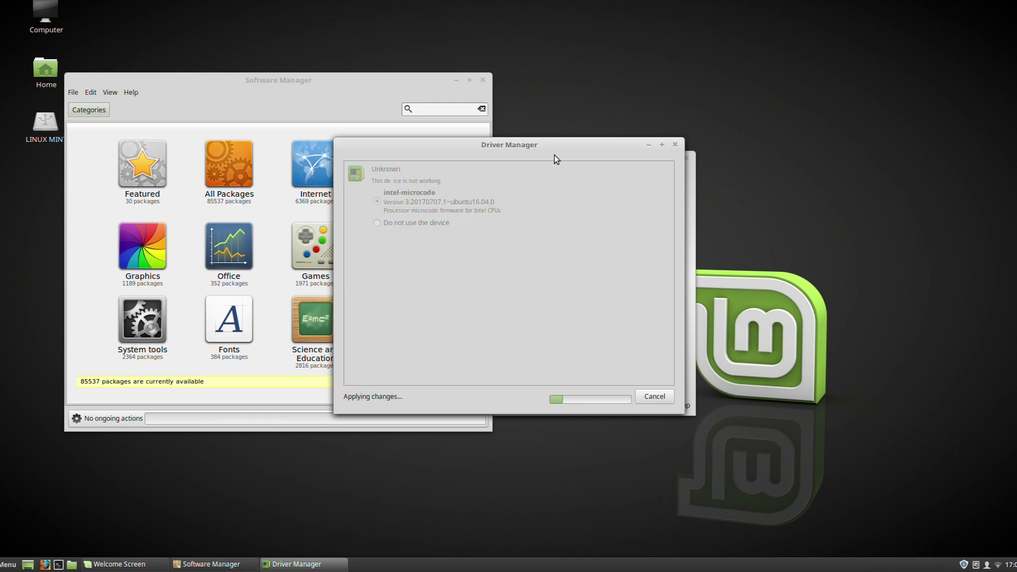
pyautogui.moveTo(543, 152); pyautogui.dragTo(818, 124)
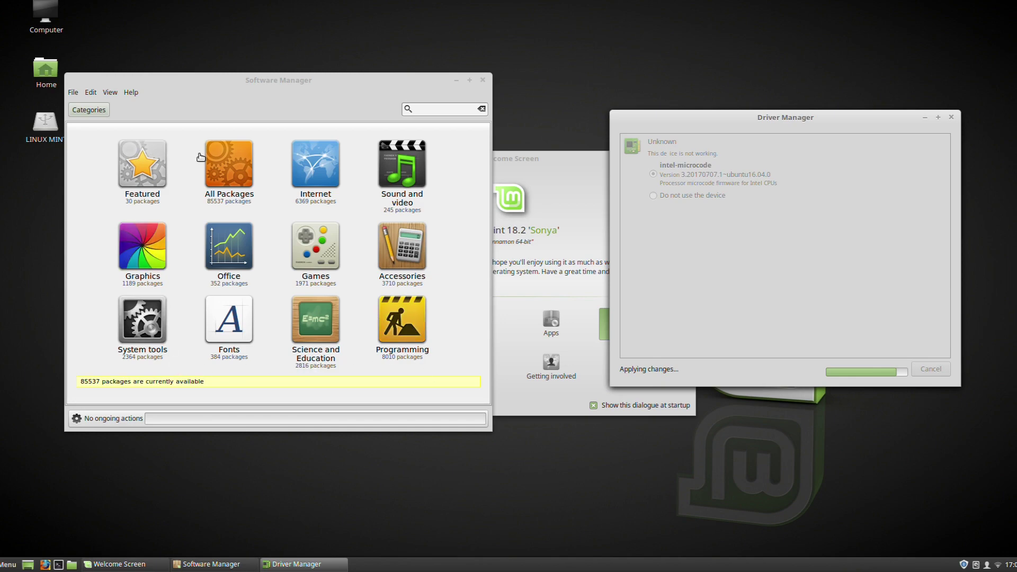
# Step: Browse the Featured applications in Software Manager, viewing the VLC details page
pyautogui.click(159, 173)
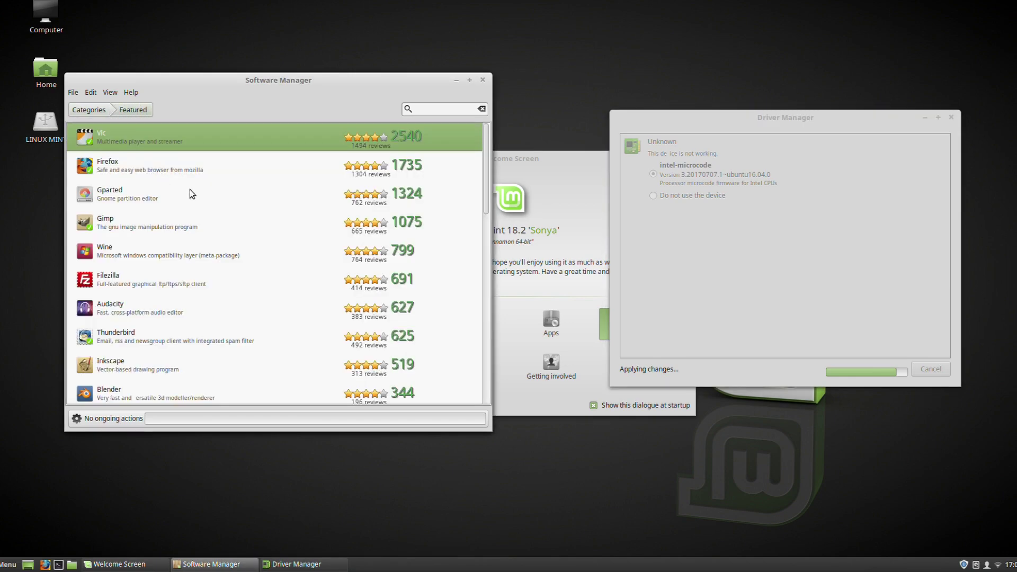
pyautogui.click(297, 148)
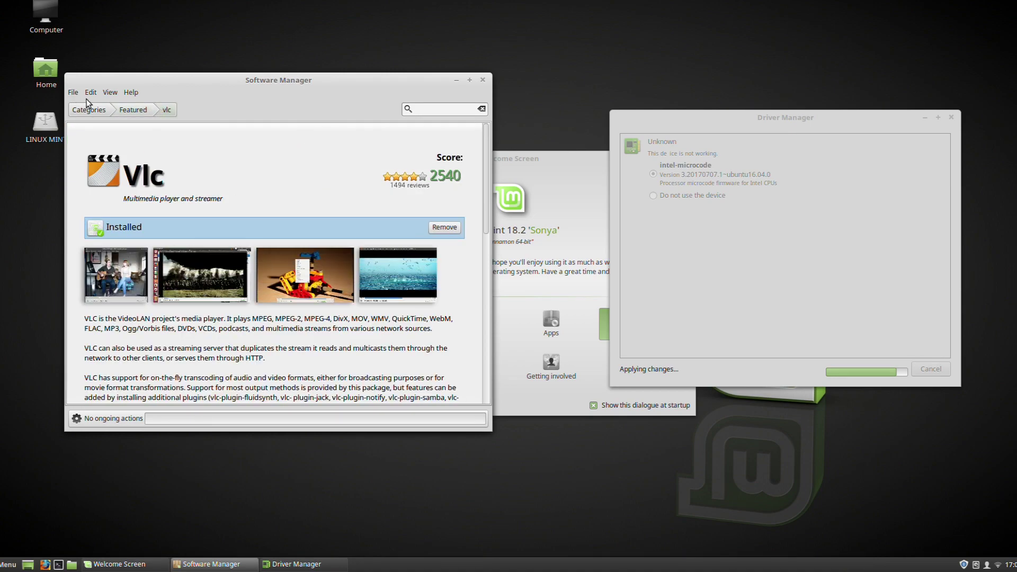
pyautogui.scroll(-2, 220, 265)
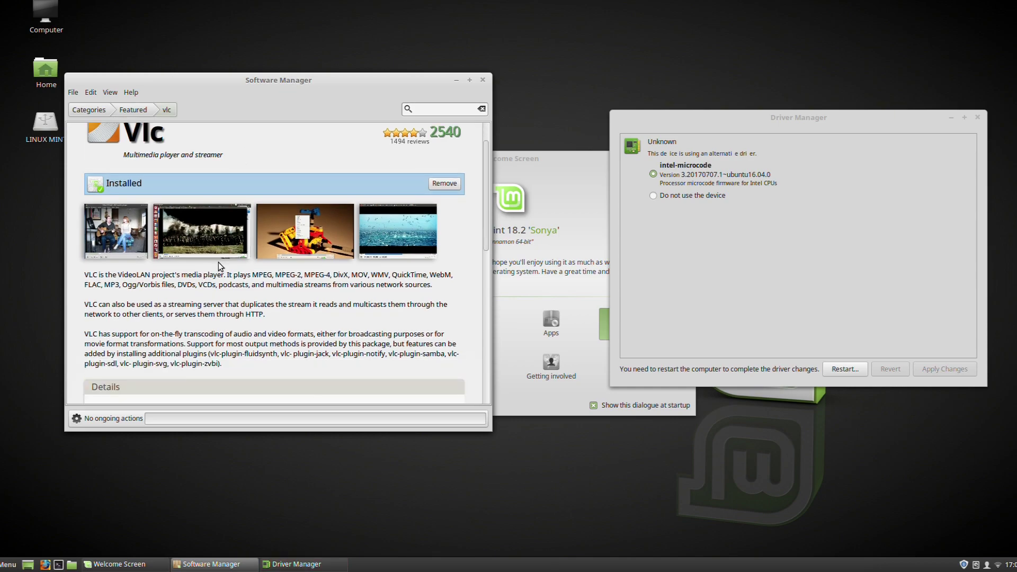
pyautogui.scroll(2, 220, 266)
pyautogui.click(133, 110)
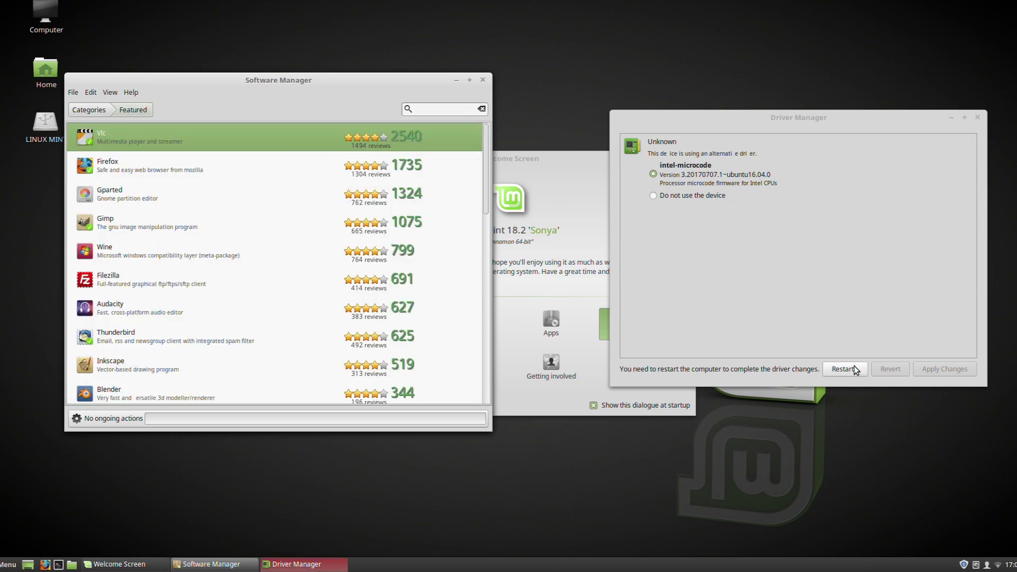
# Step: Find Dropbox in the Featured list and start installing it
pyautogui.click(173, 175)
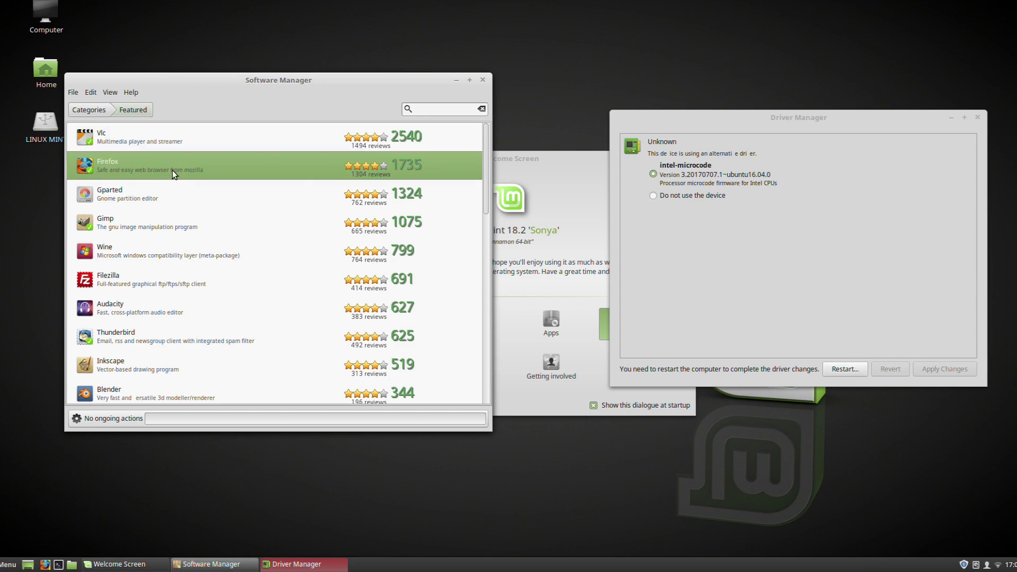
pyautogui.scroll(-1, 191, 225)
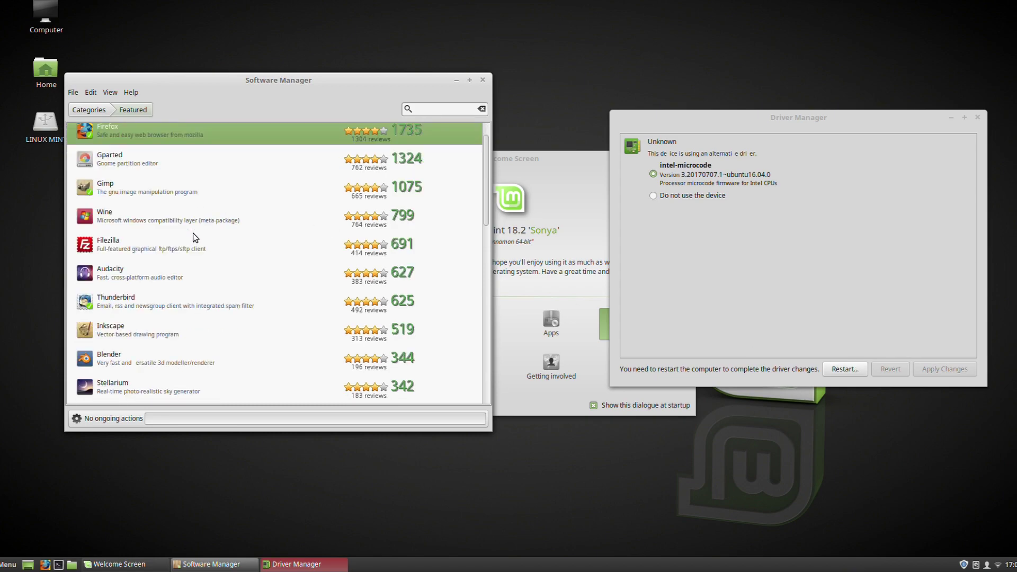
pyautogui.scroll(-3, 190, 249)
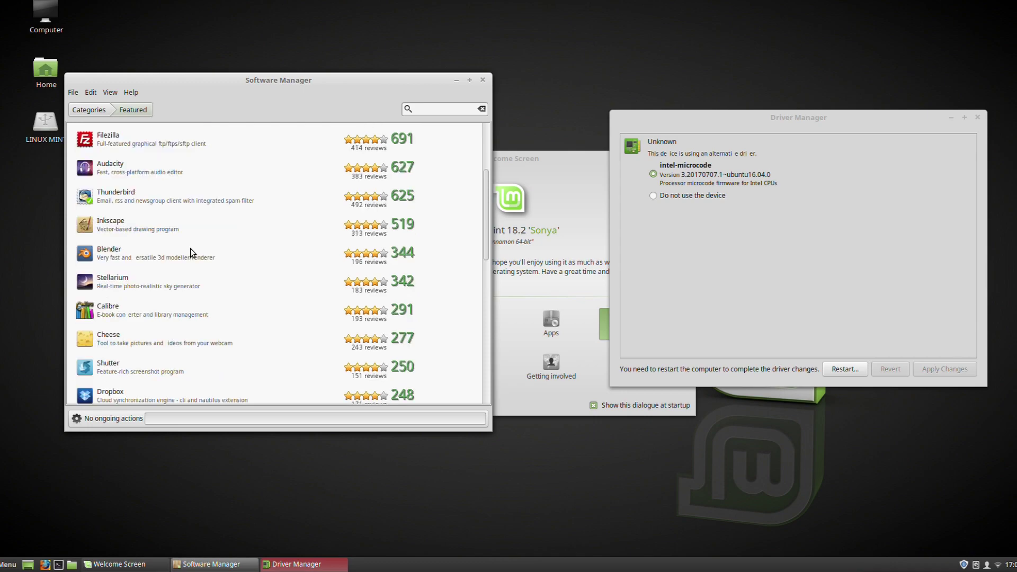
pyautogui.scroll(-4, 190, 249)
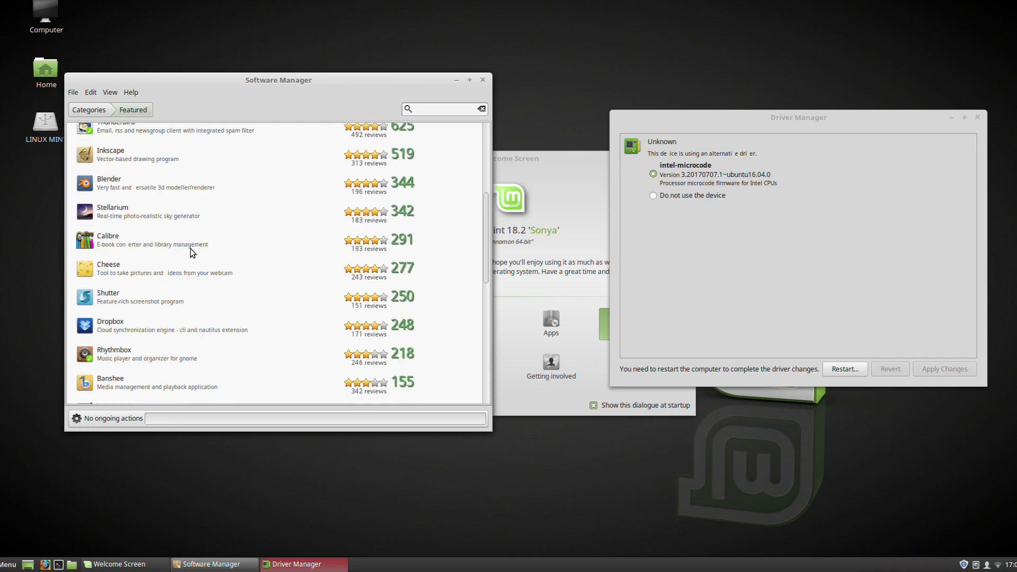
pyautogui.scroll(-1, 190, 249)
pyautogui.click(196, 231)
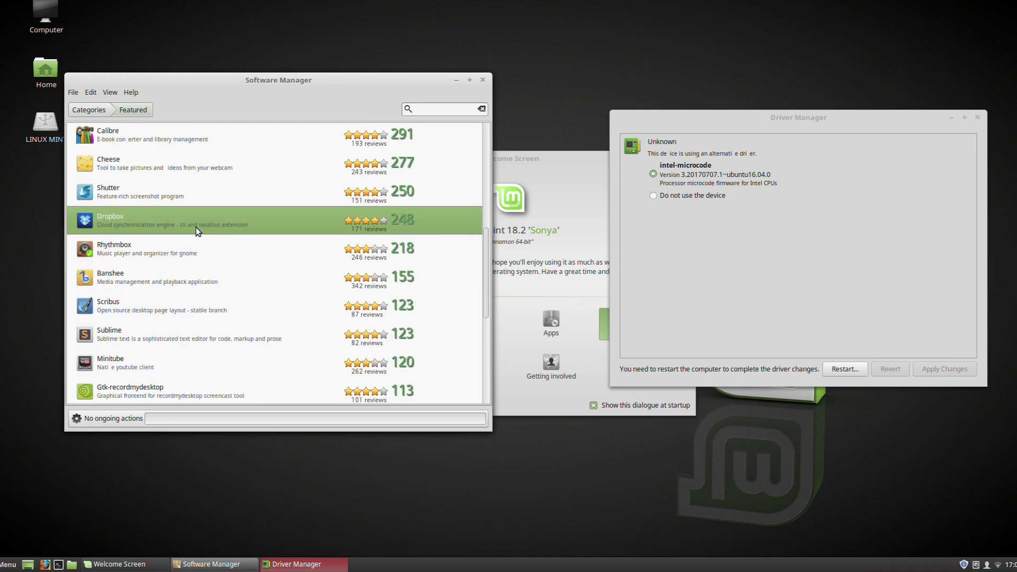
pyautogui.doubleClick(197, 232)
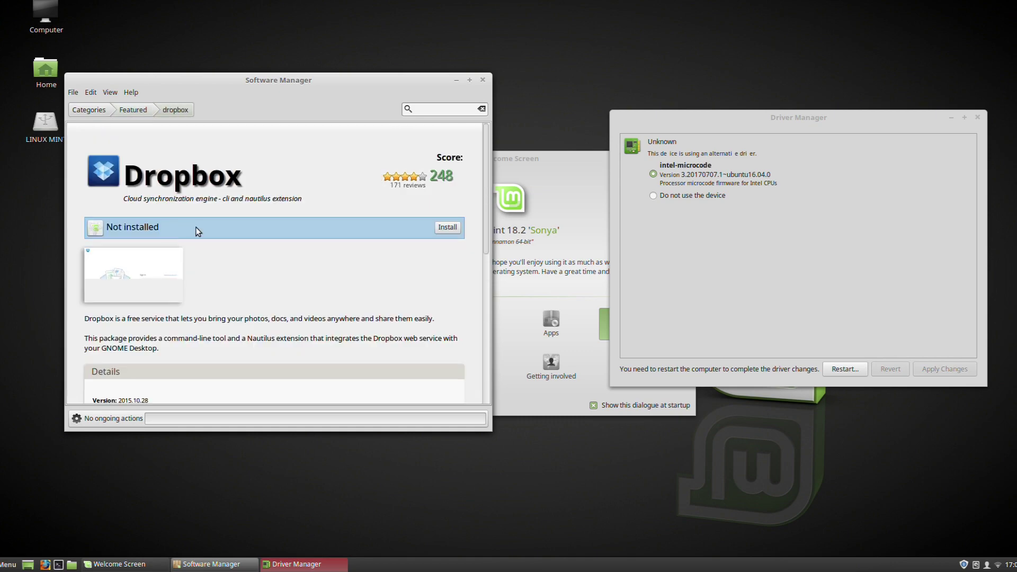
pyautogui.click(447, 231)
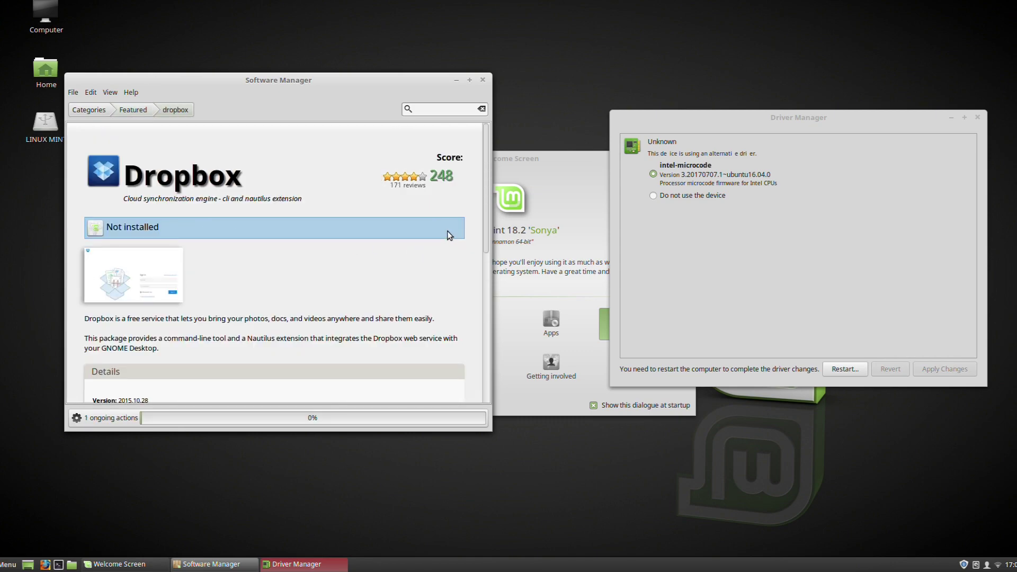